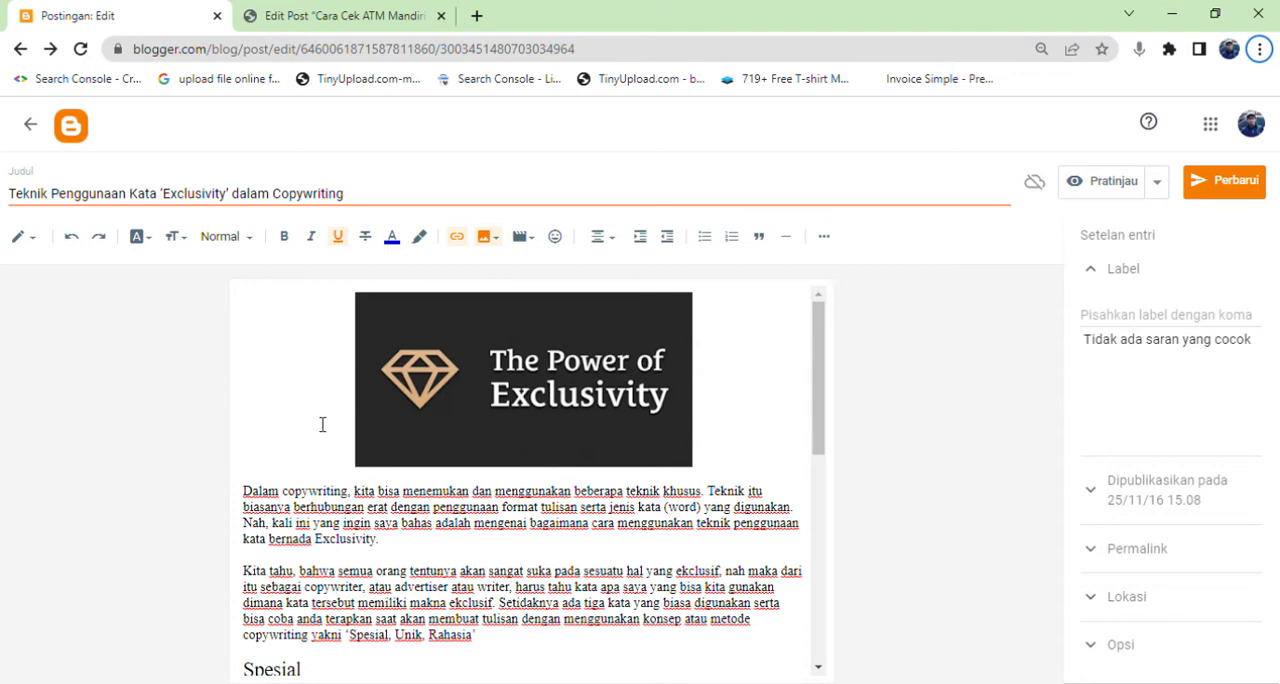
Review the post's content from its header image to the closing paragraph and check the available sources for inserting an image.
scroll(320, 518, "down", 5)
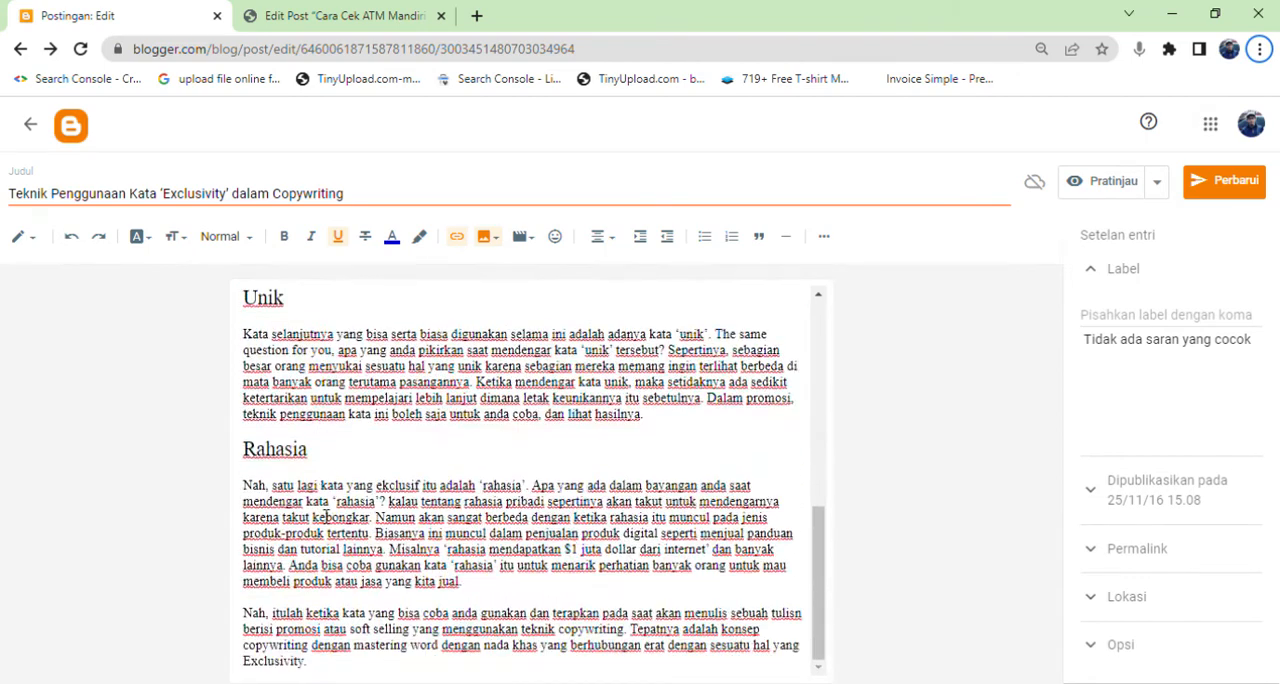
left_click(360, 484)
scroll(360, 484, "up", 5)
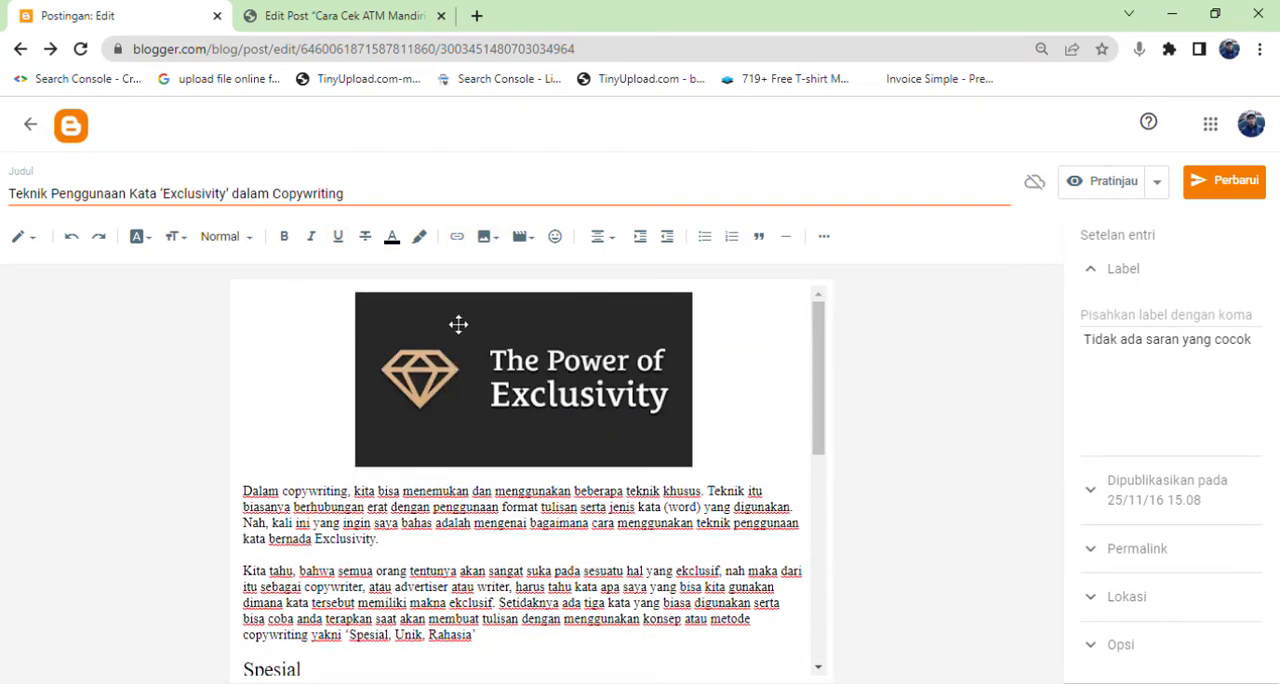
left_click(488, 240)
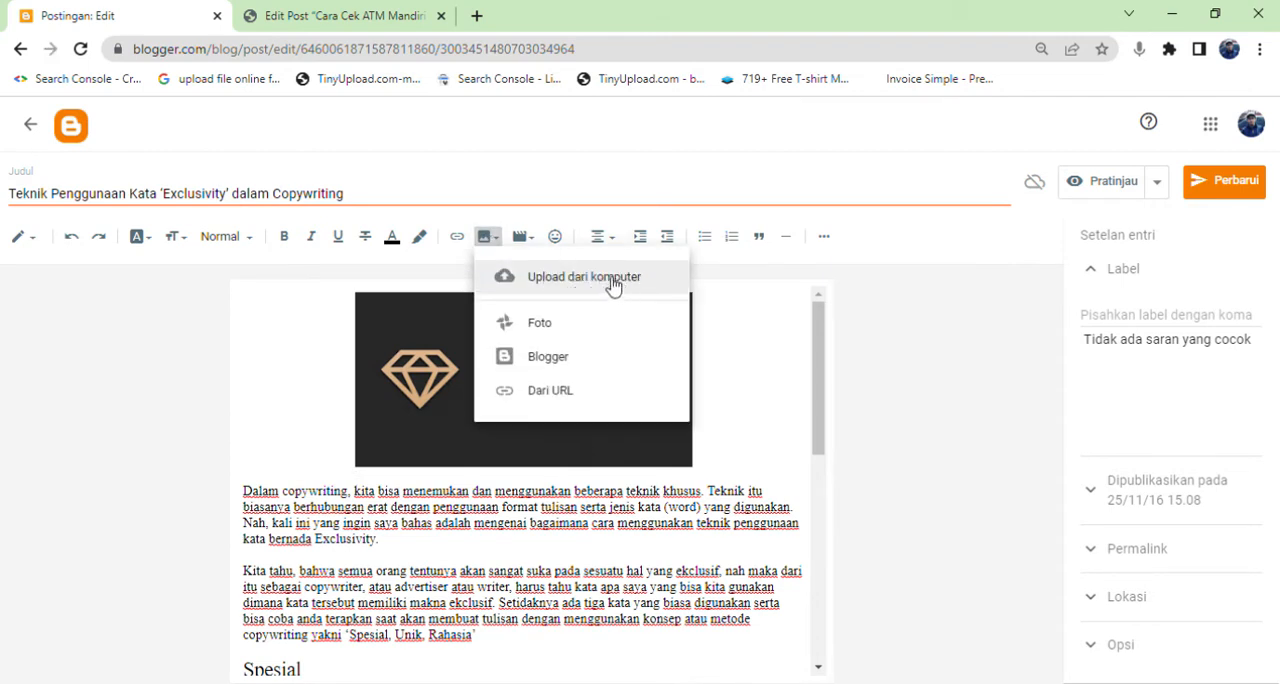
left_click(314, 368)
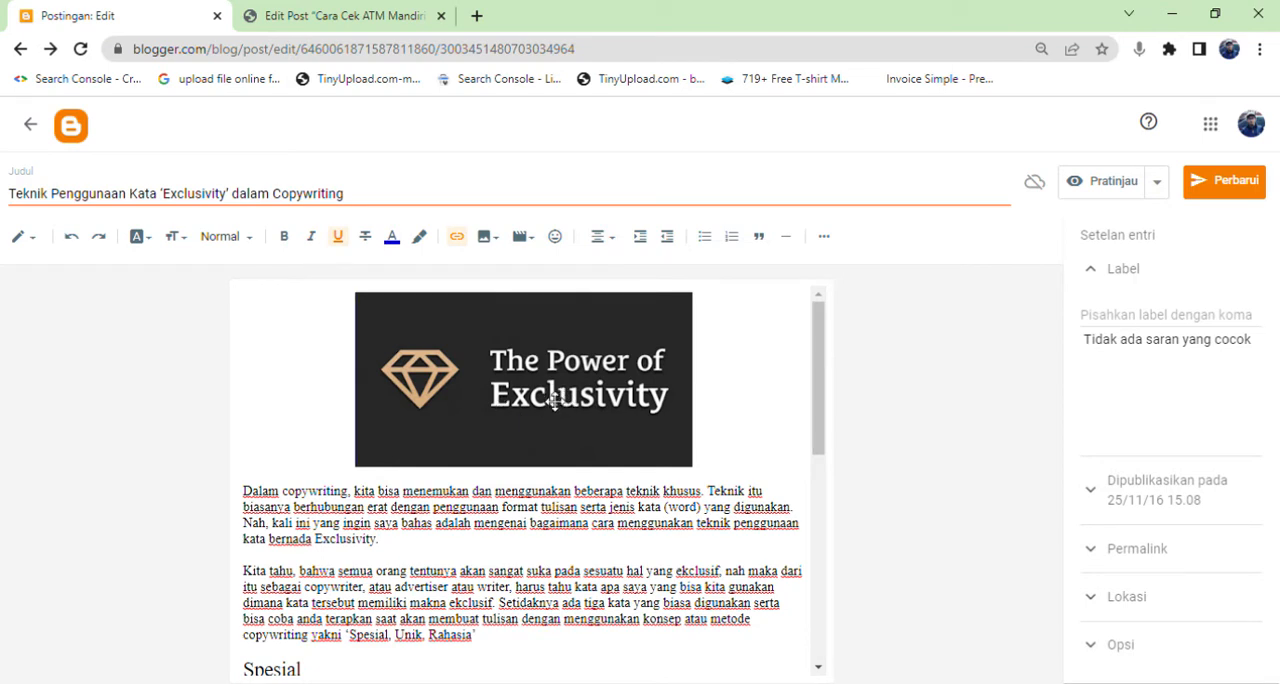
Copy the post title into the header image's alternative text and title text, and set the image size to Ukuran asli.
triple_click(34, 204)
key("ctrl+c")
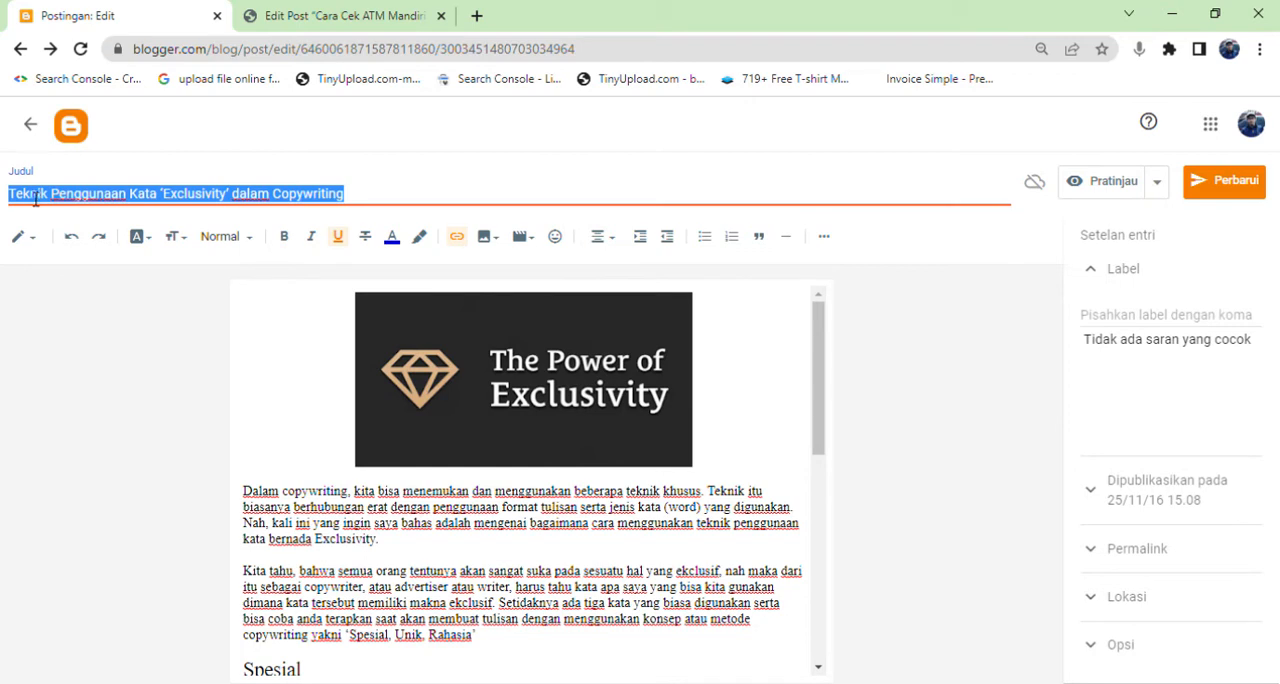
left_click(511, 384)
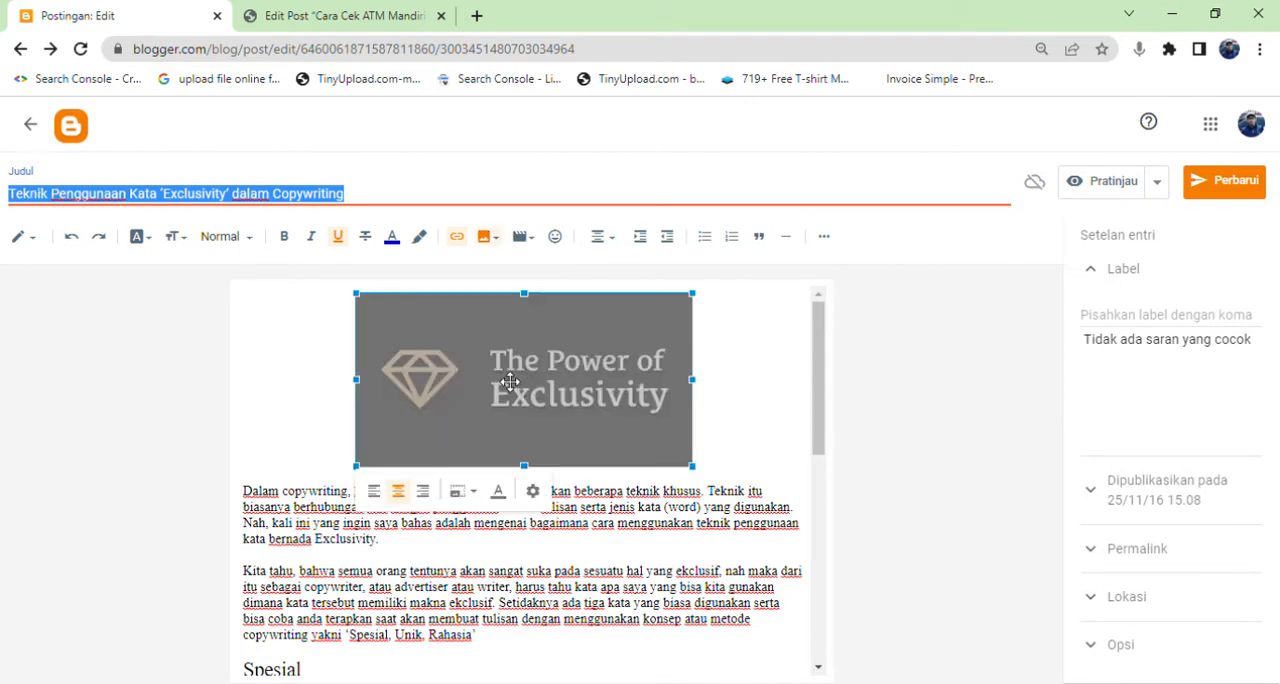
left_click(534, 492)
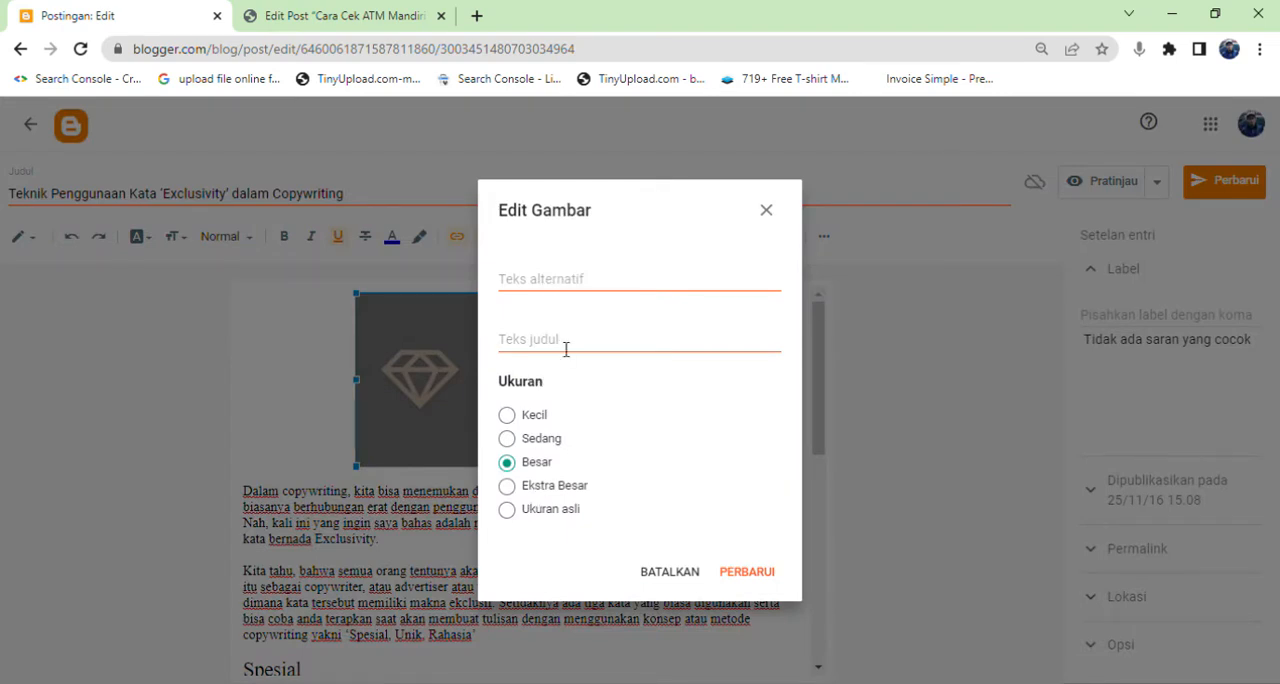
left_click(556, 287)
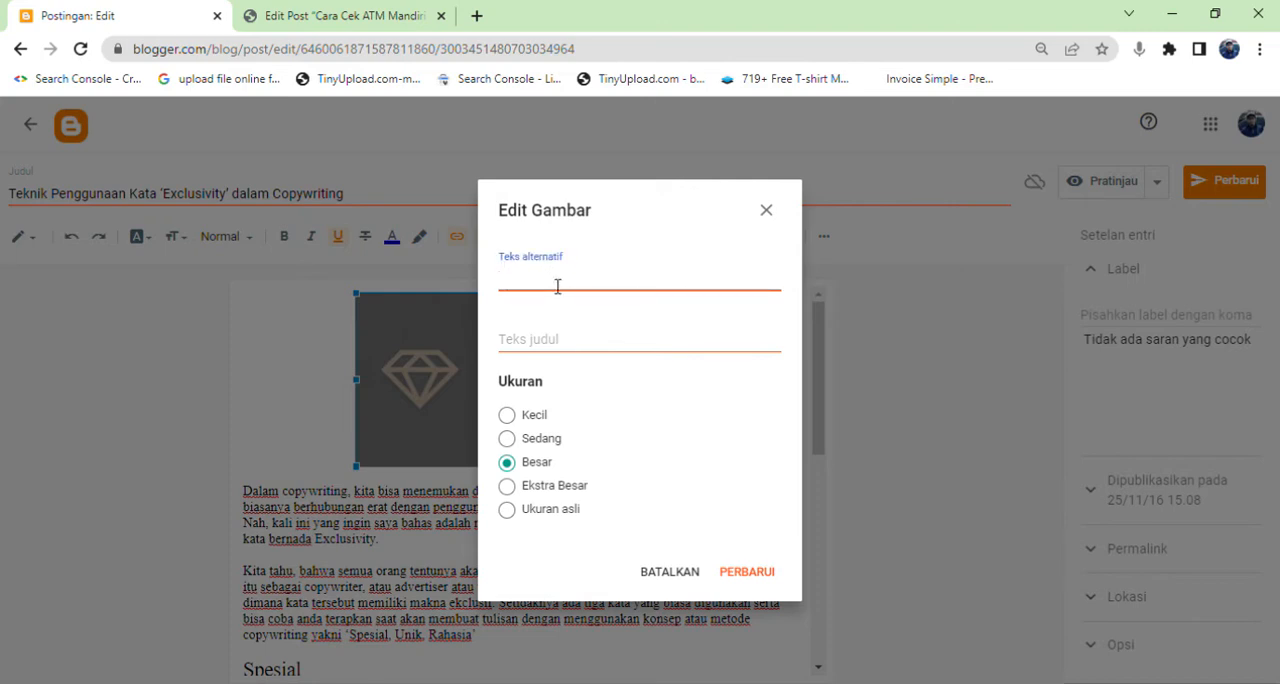
key("ctrl+v")
left_click(556, 341)
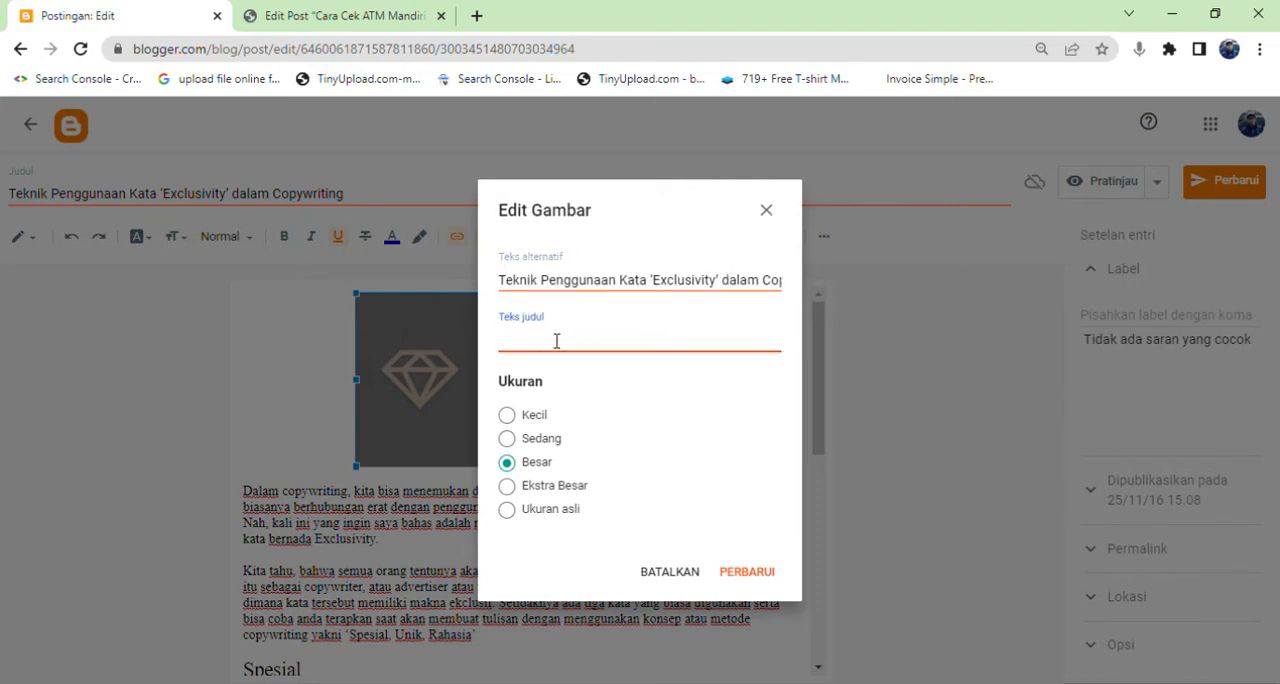
key("ctrl+v")
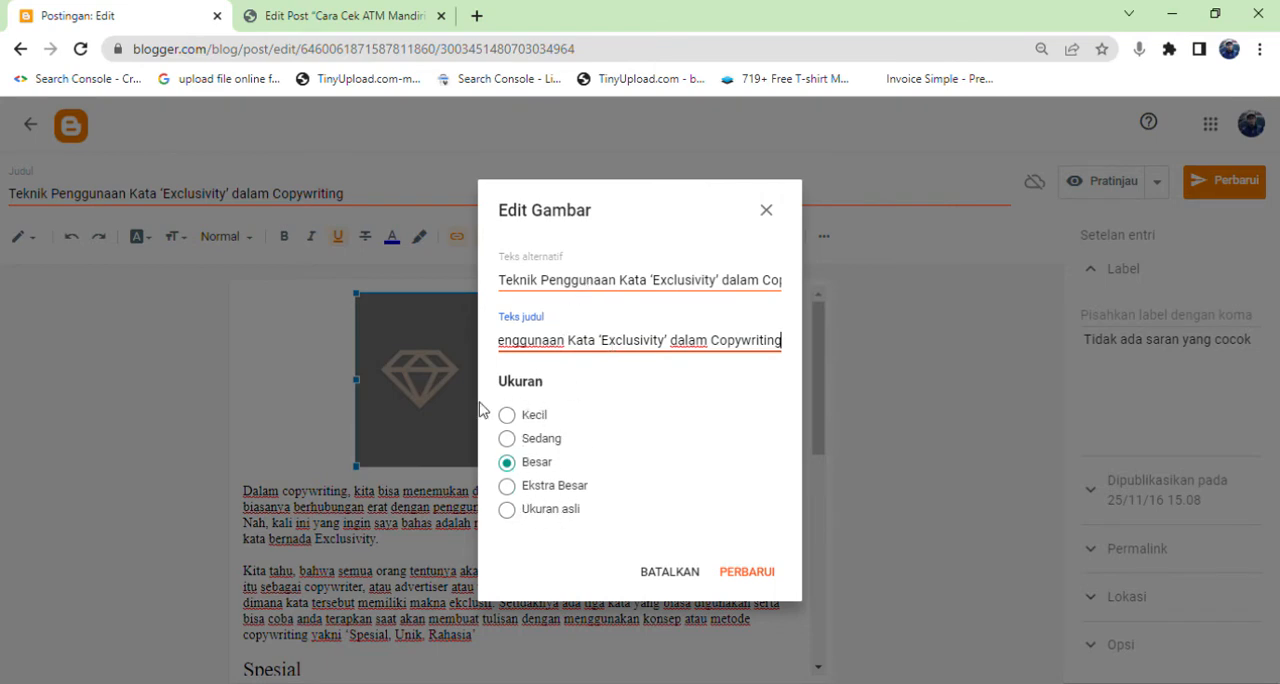
left_click(510, 511)
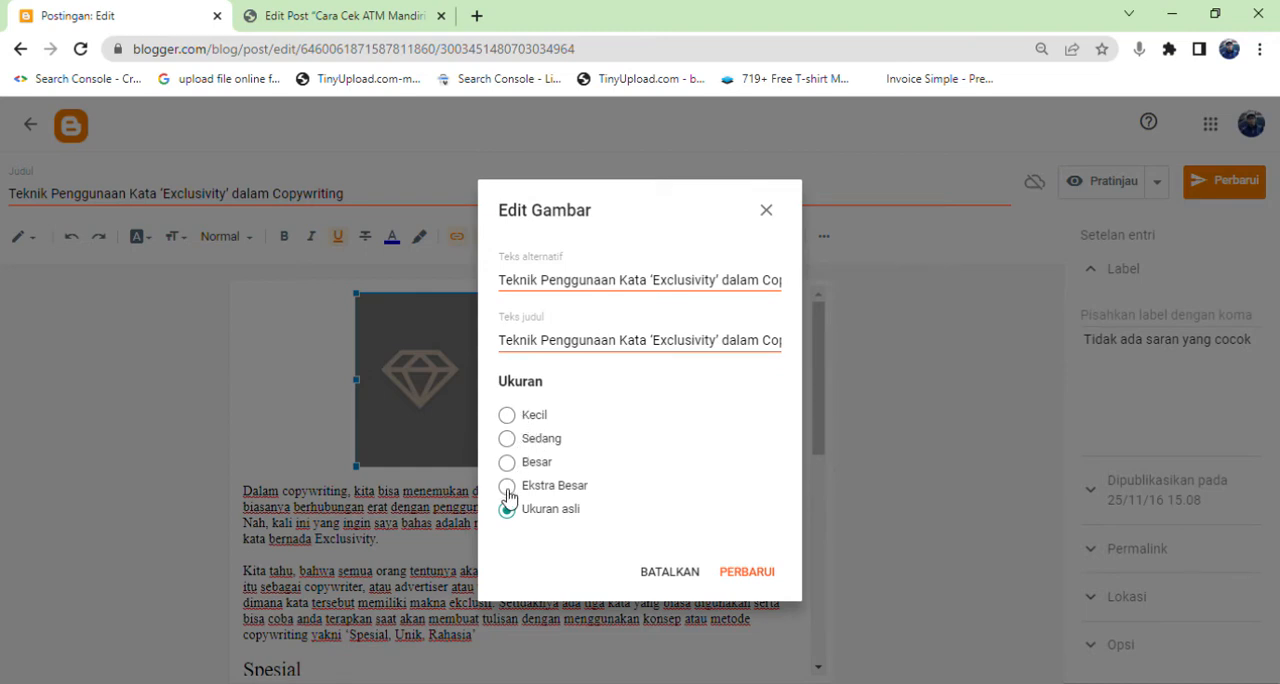
left_click(745, 571)
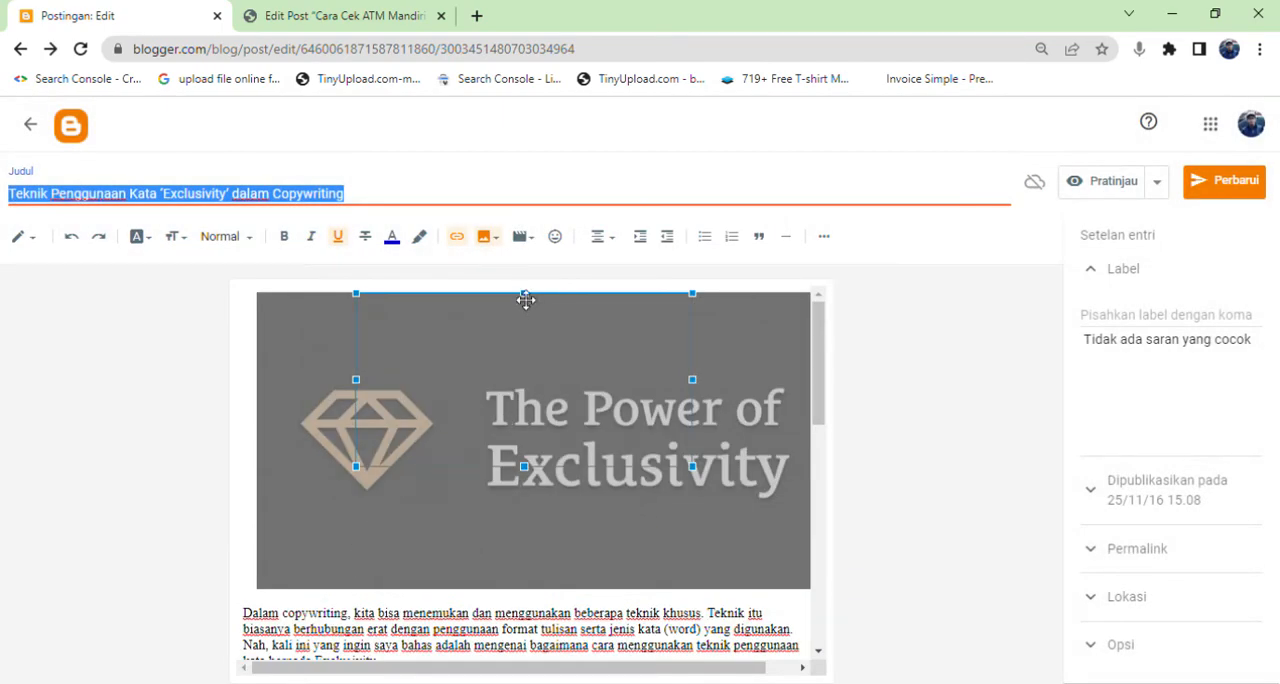
Set the header image's size to Sedang.
left_click(545, 484)
left_click(434, 613)
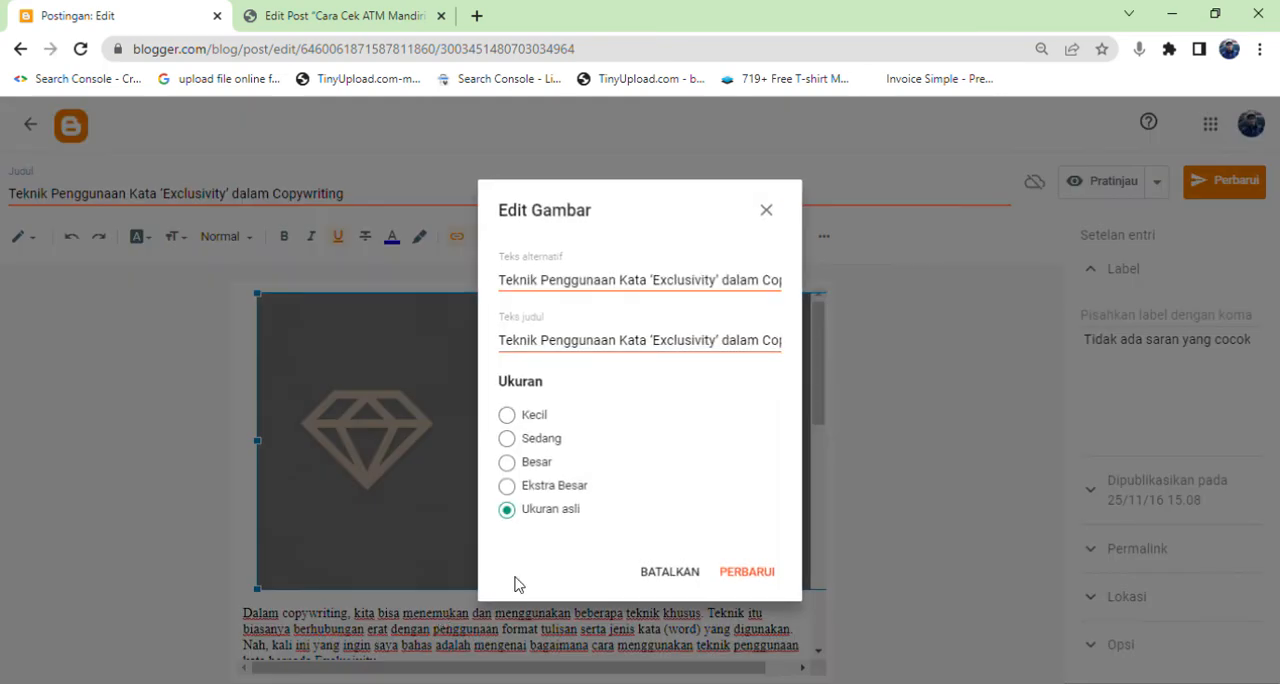
left_click(532, 463)
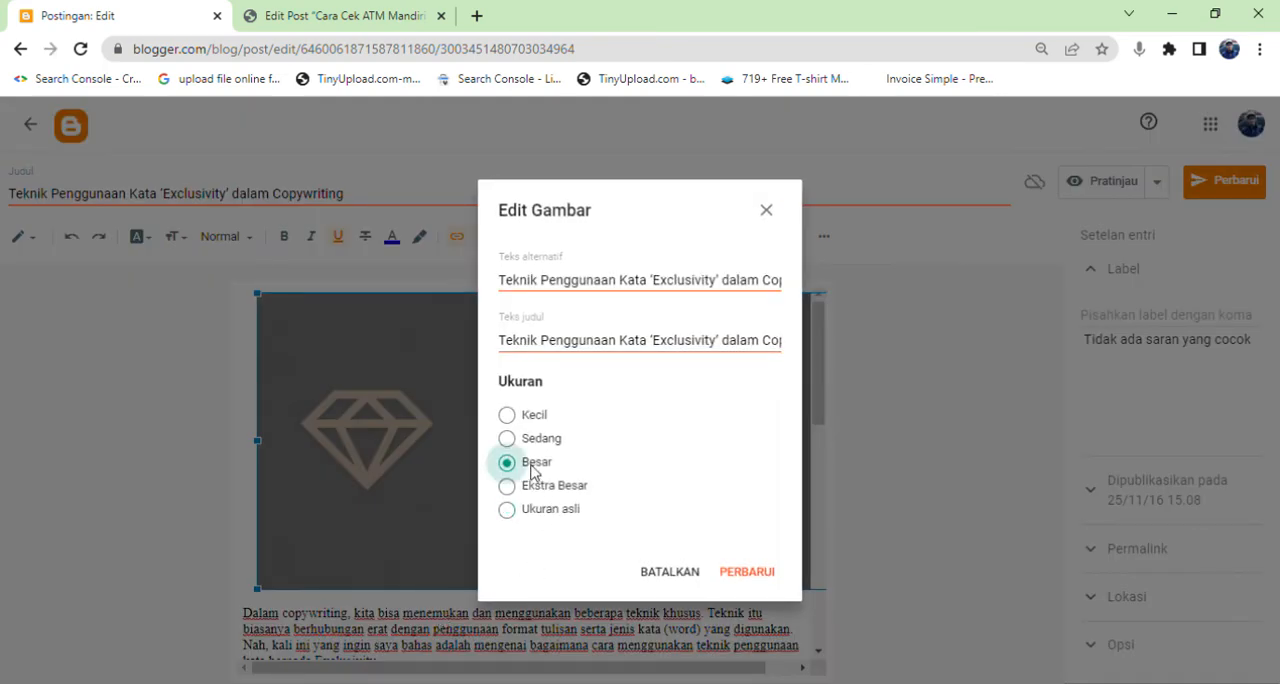
left_click(534, 442)
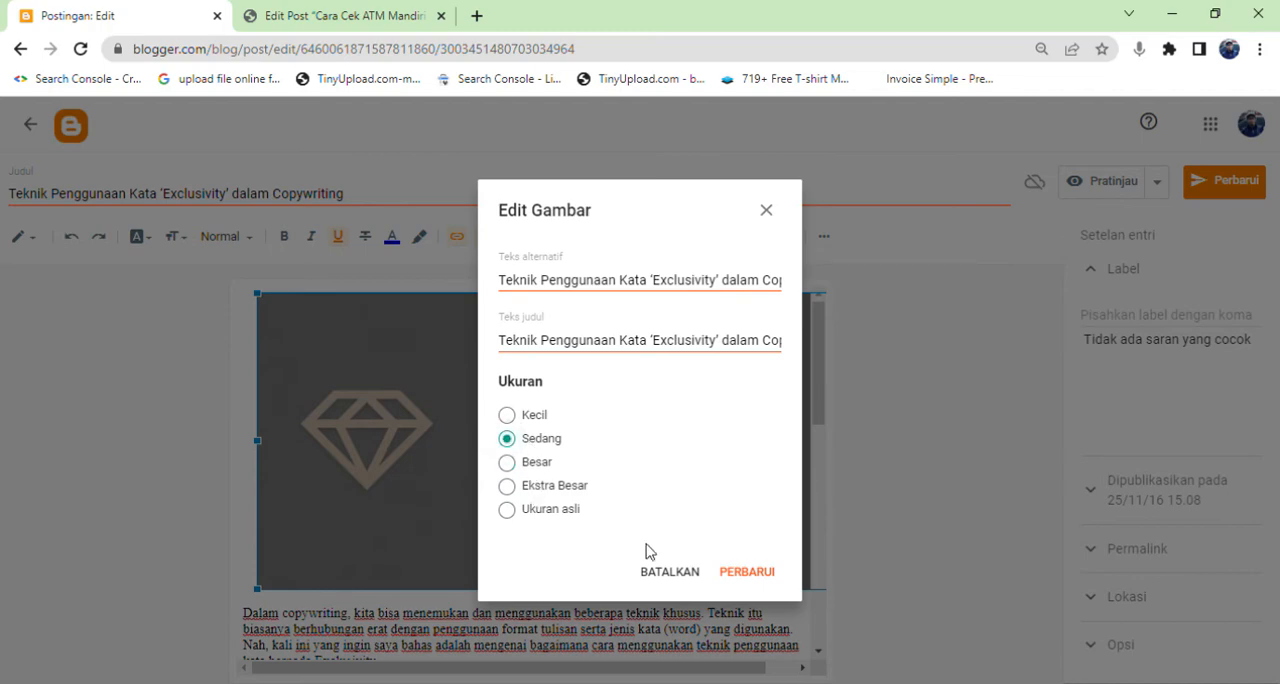
left_click(747, 571)
left_click(703, 403)
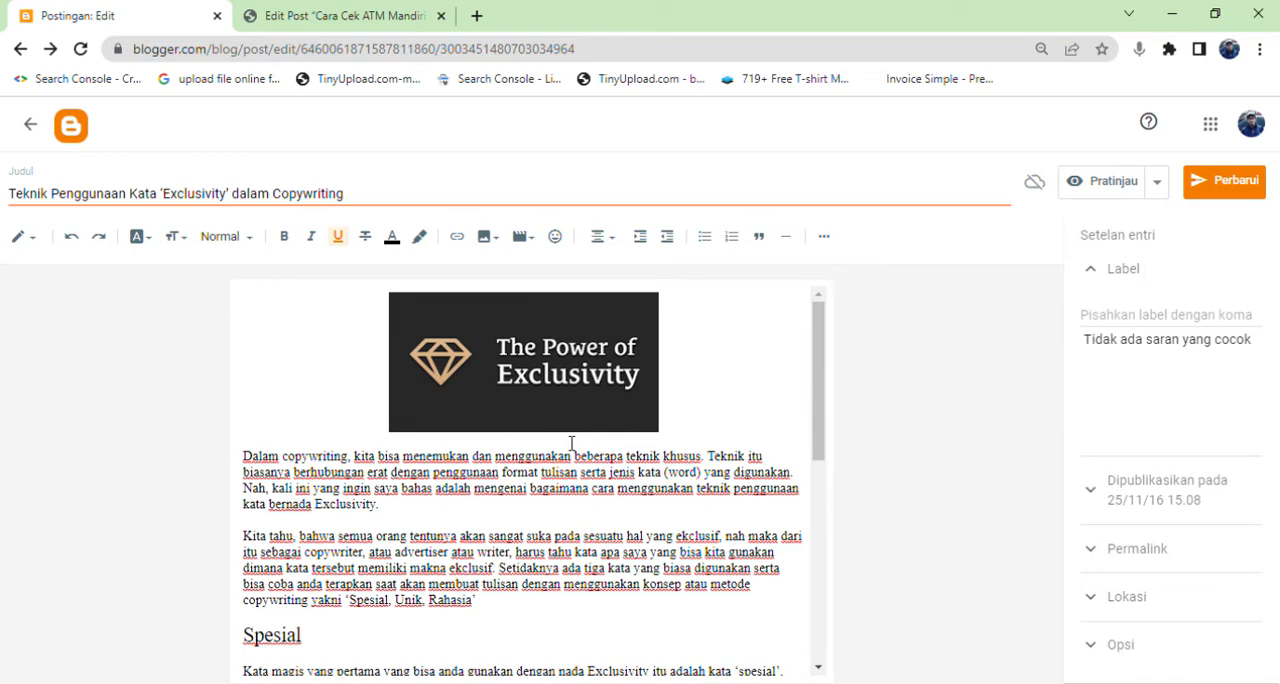
Set the header image's size to Besar.
left_click(513, 431)
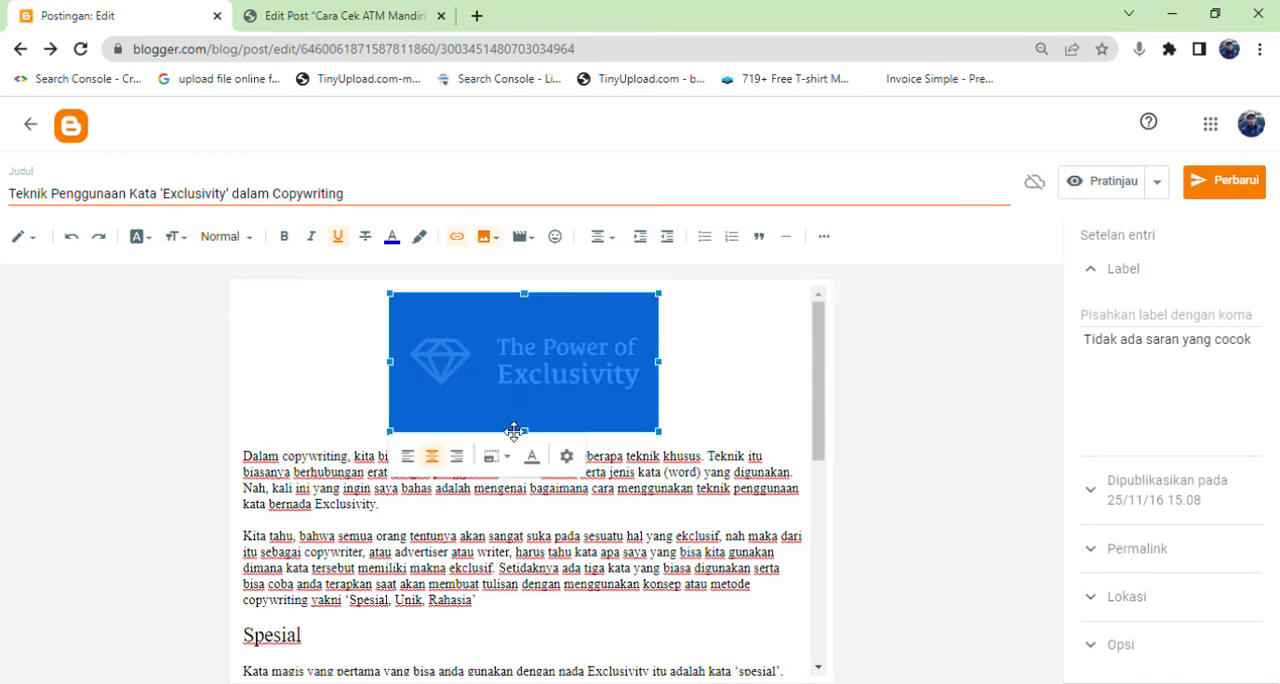
left_click(567, 456)
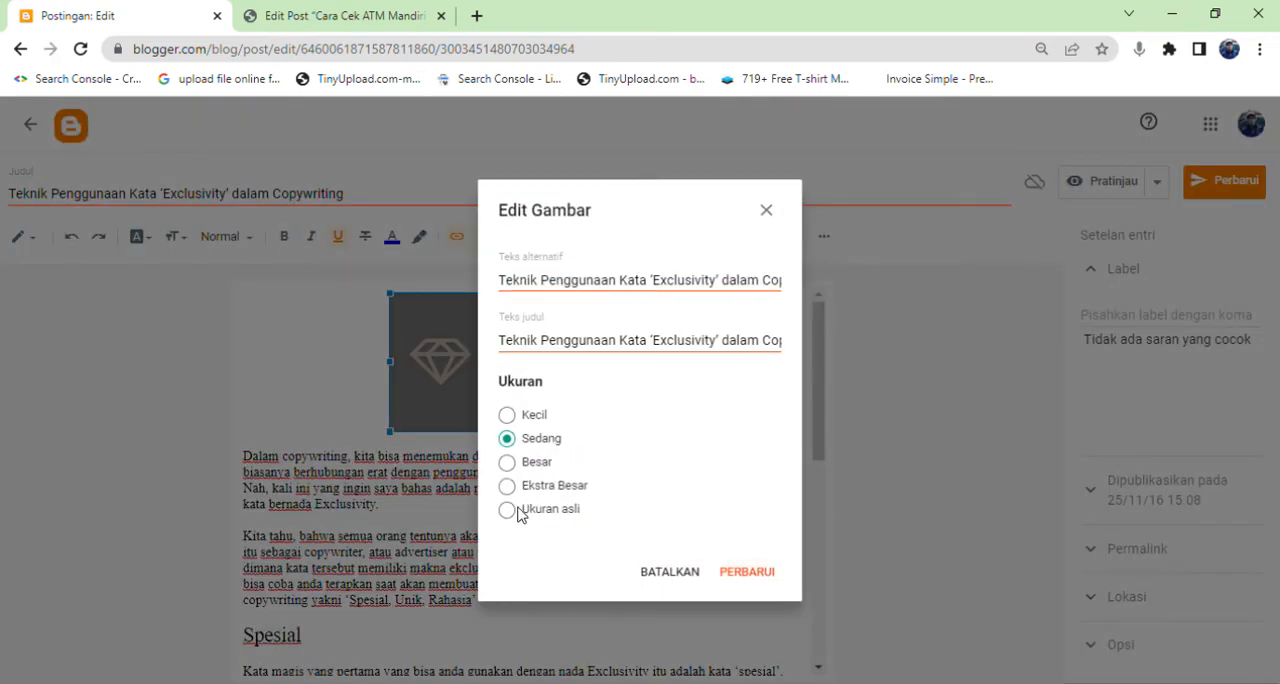
left_click(507, 463)
left_click(740, 573)
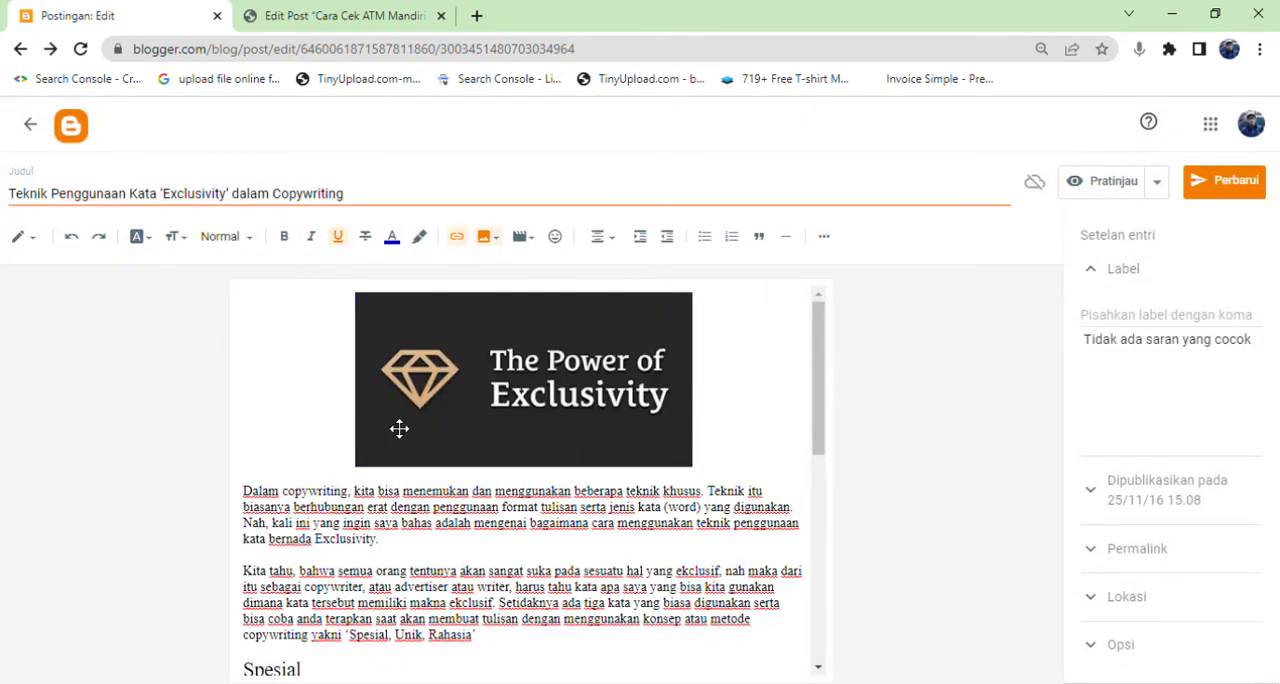
Switch to the WordPress post "Cara Cek ATM Mandiri Masih Aktif Atau Tidak Tanpa Ke Bank" and examine its text and image placement.
left_click(345, 12)
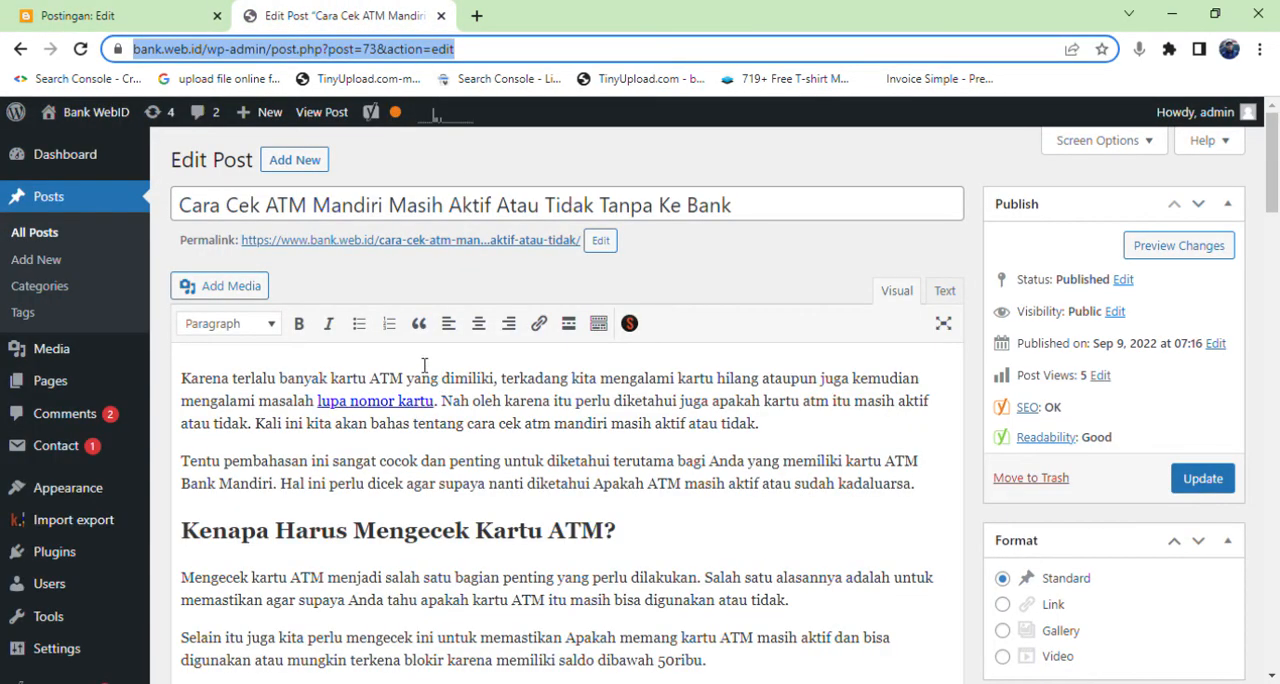
scroll(424, 365, "down", 3)
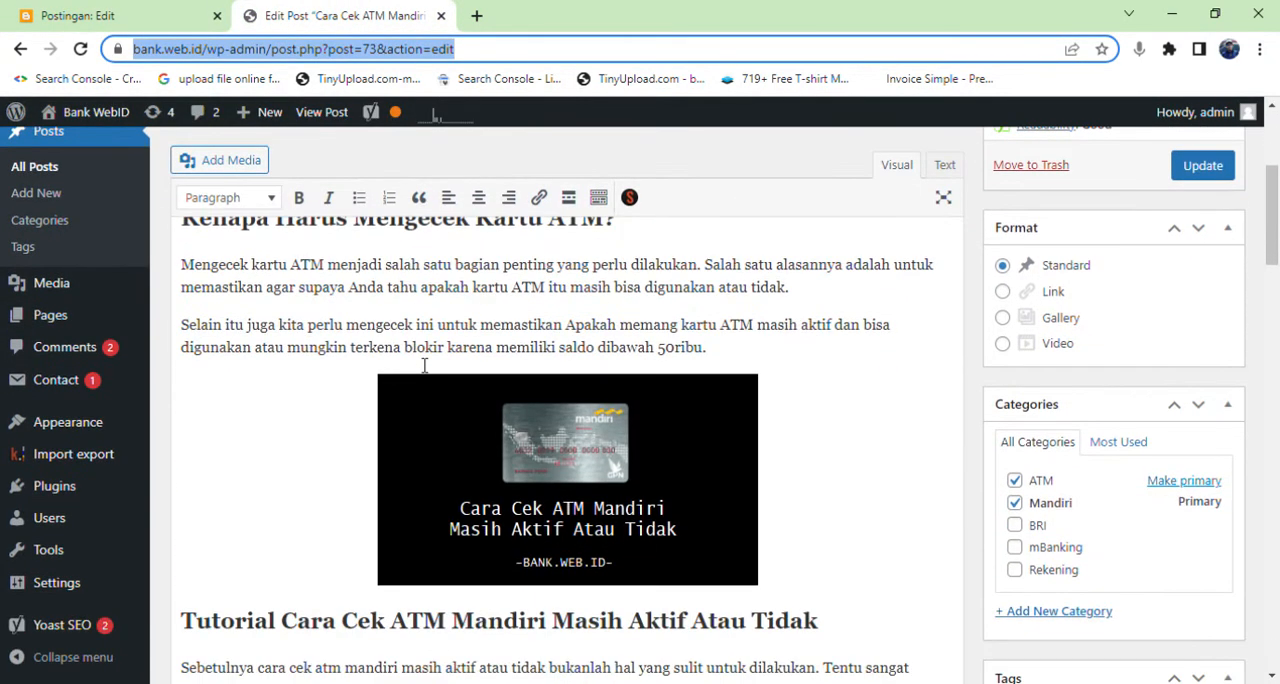
scroll(424, 365, "up", 3)
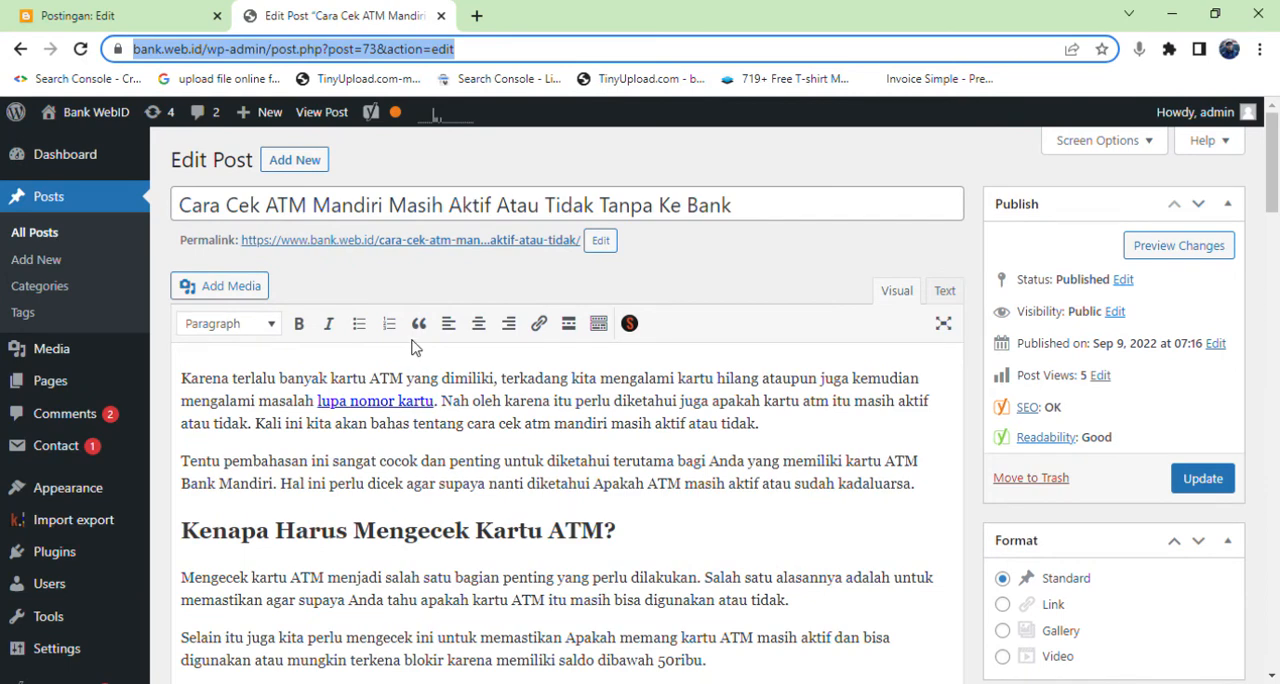
scroll(416, 347, "down", 1)
scroll(418, 349, "up", 1)
scroll(418, 344, "down", 3)
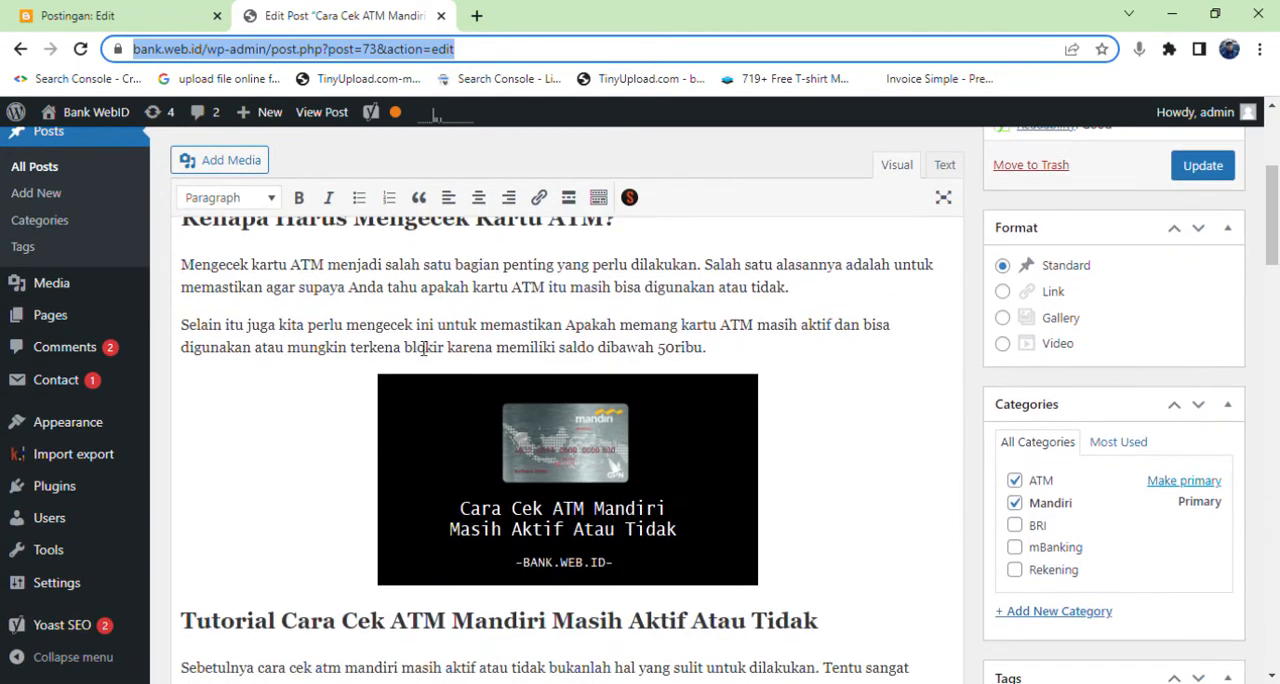
scroll(424, 347, "up", 3)
scroll(373, 292, "down", 2)
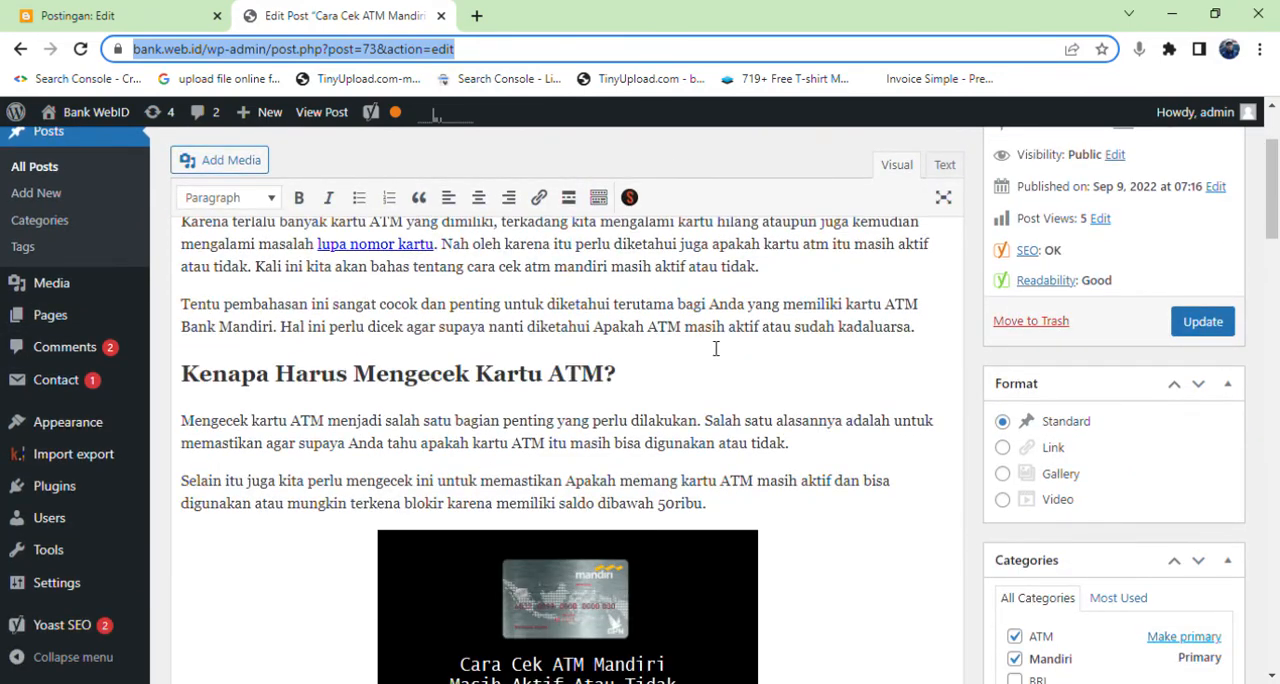
scroll(716, 348, "up", 1)
scroll(700, 366, "down", 2)
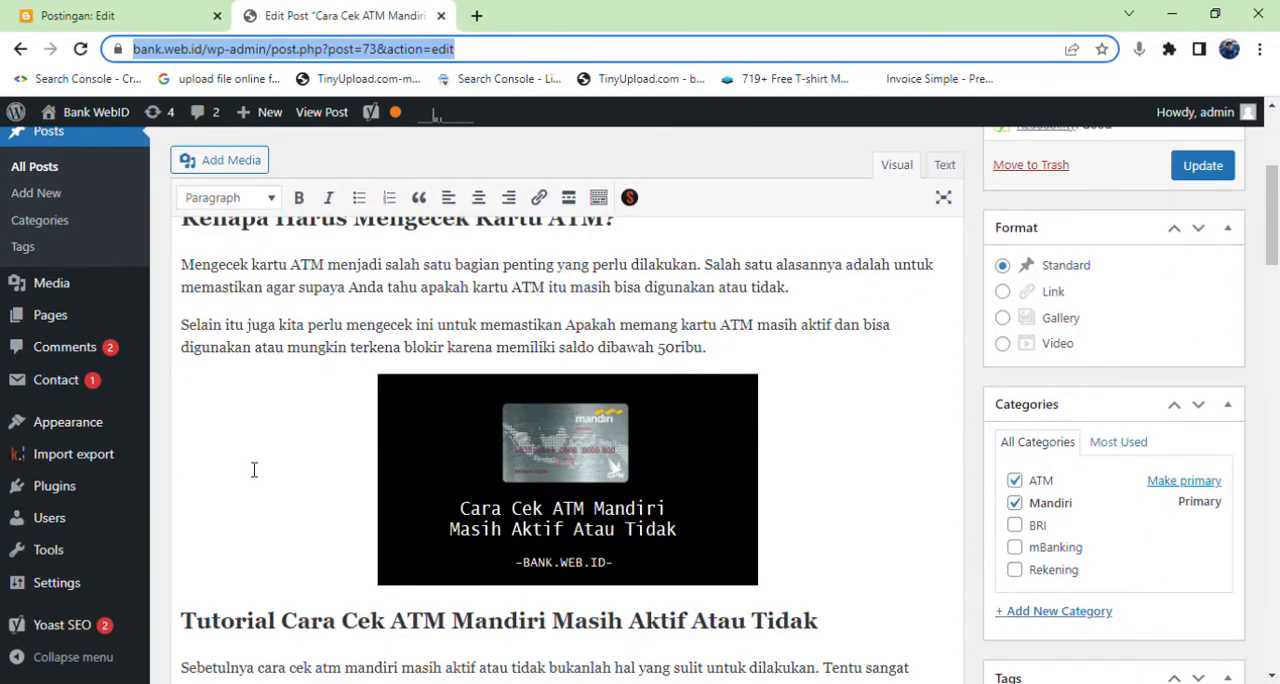
scroll(228, 423, "up", 2)
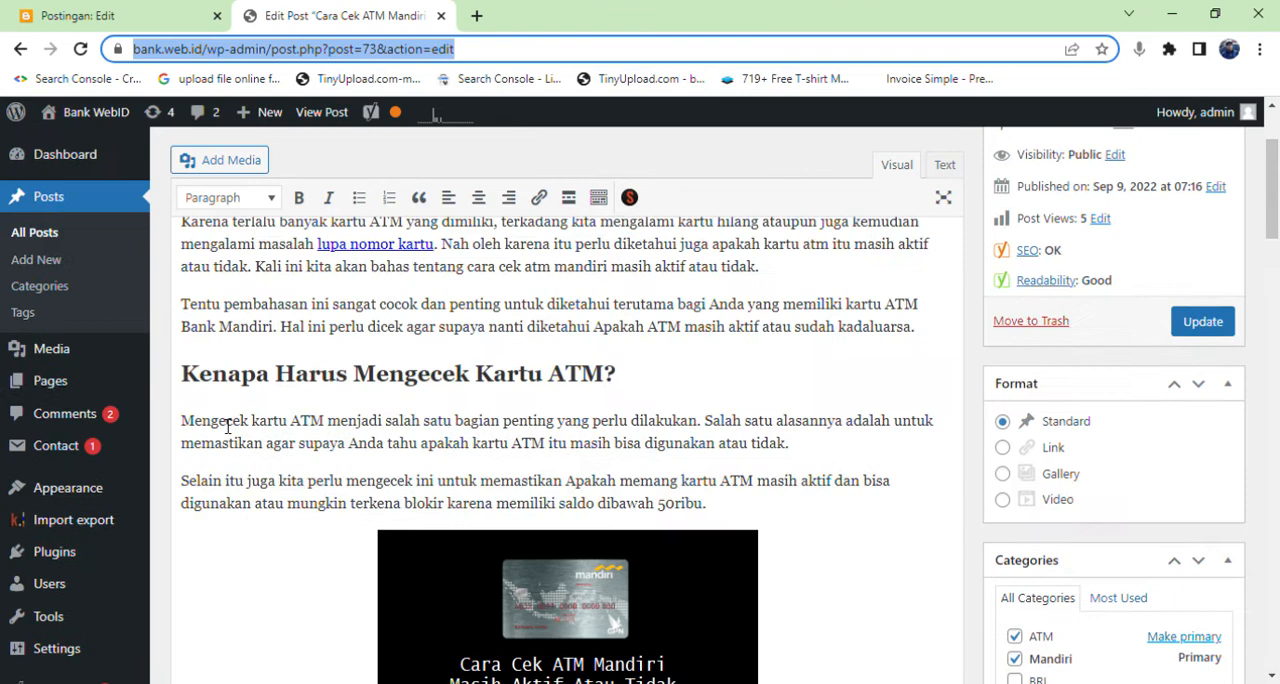
View the file upload option for adding media above the post's ATM card image, and close it without uploading.
left_click(277, 560)
scroll(276, 559, "down", 1)
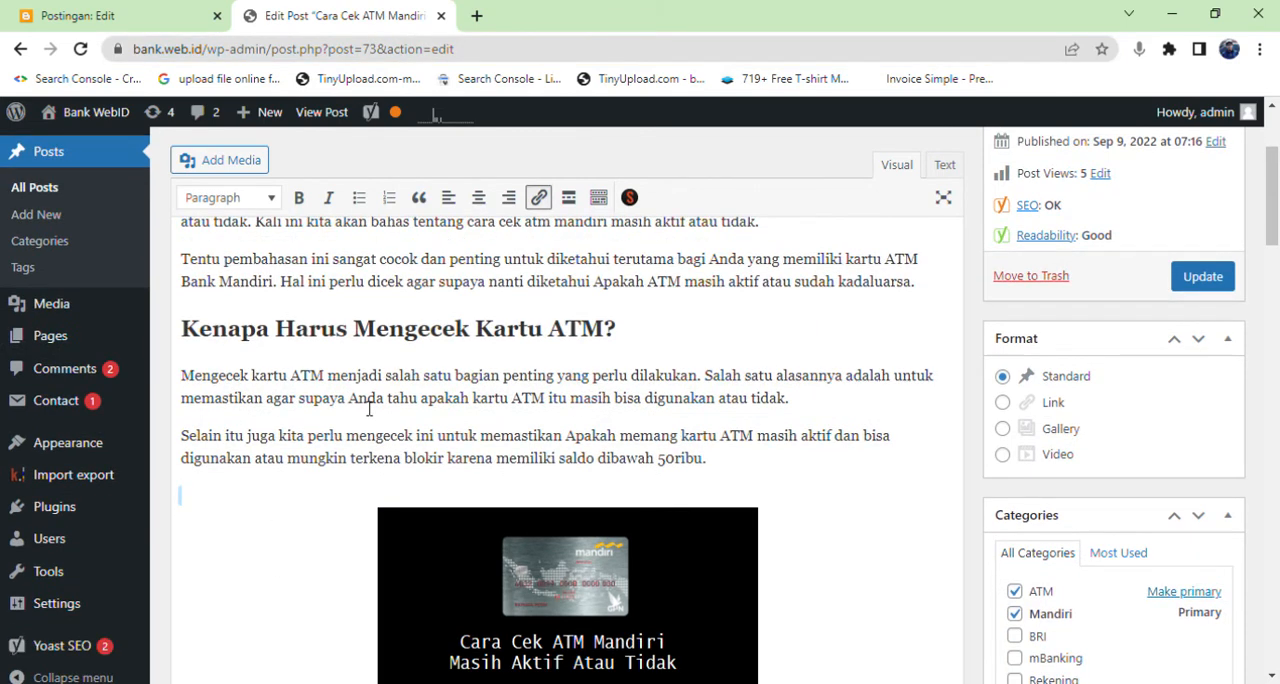
left_click(240, 162)
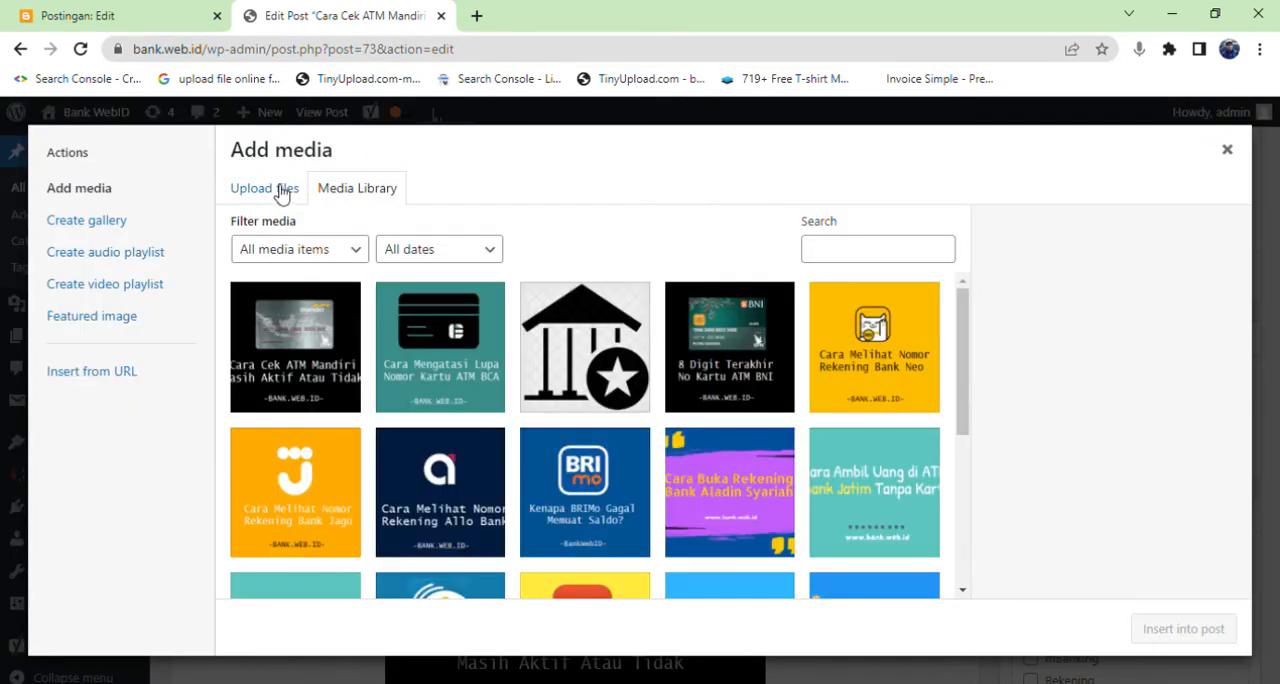
left_click(280, 192)
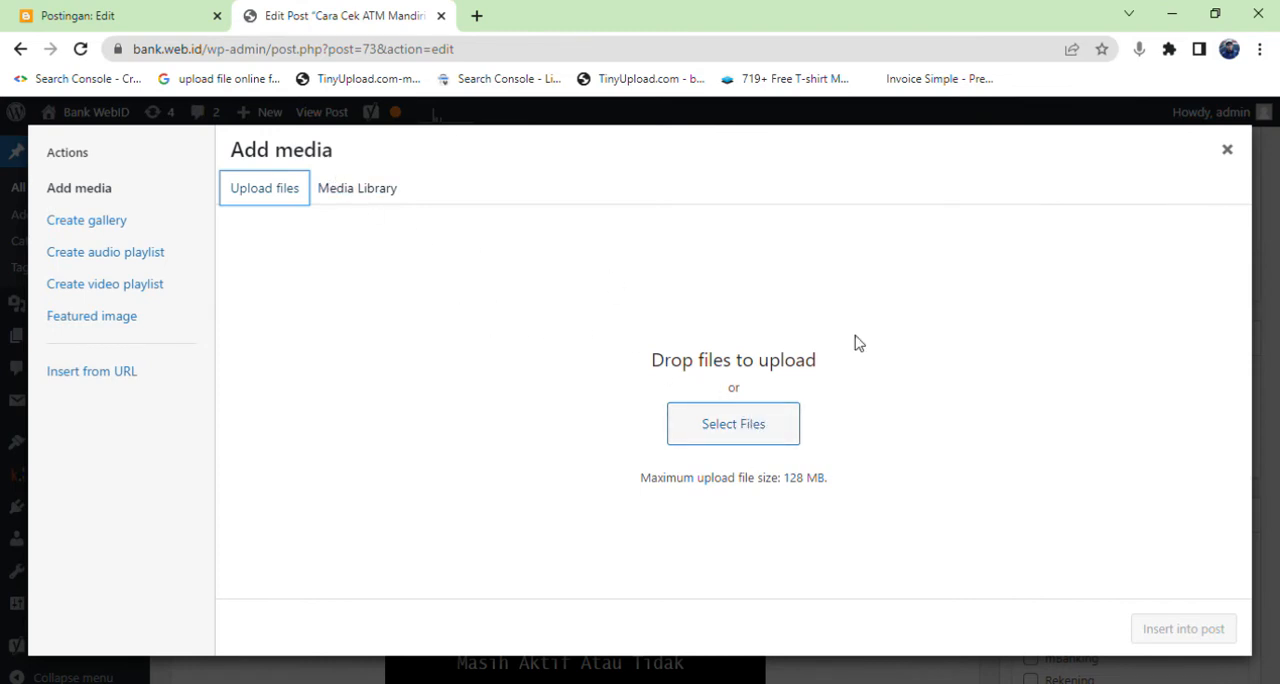
left_click(1229, 152)
Open the image details of the post's ATM card image and select its alternative text.
scroll(674, 489, "down", 2)
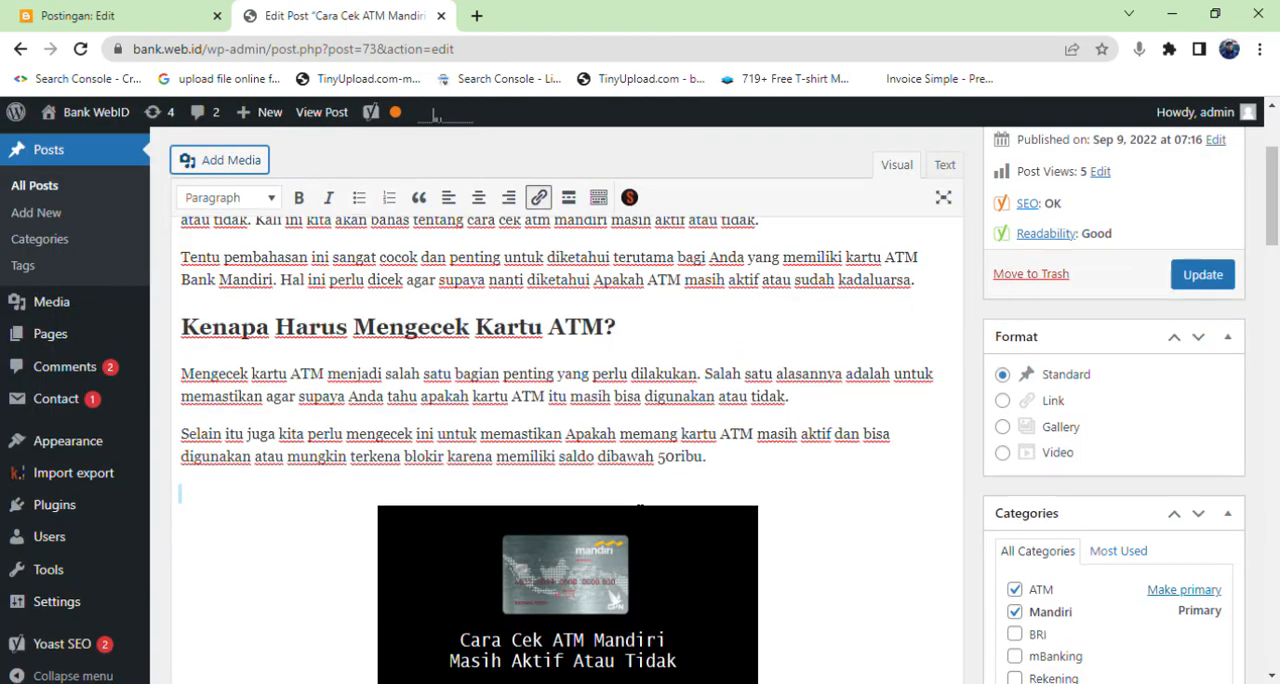
left_click(624, 452)
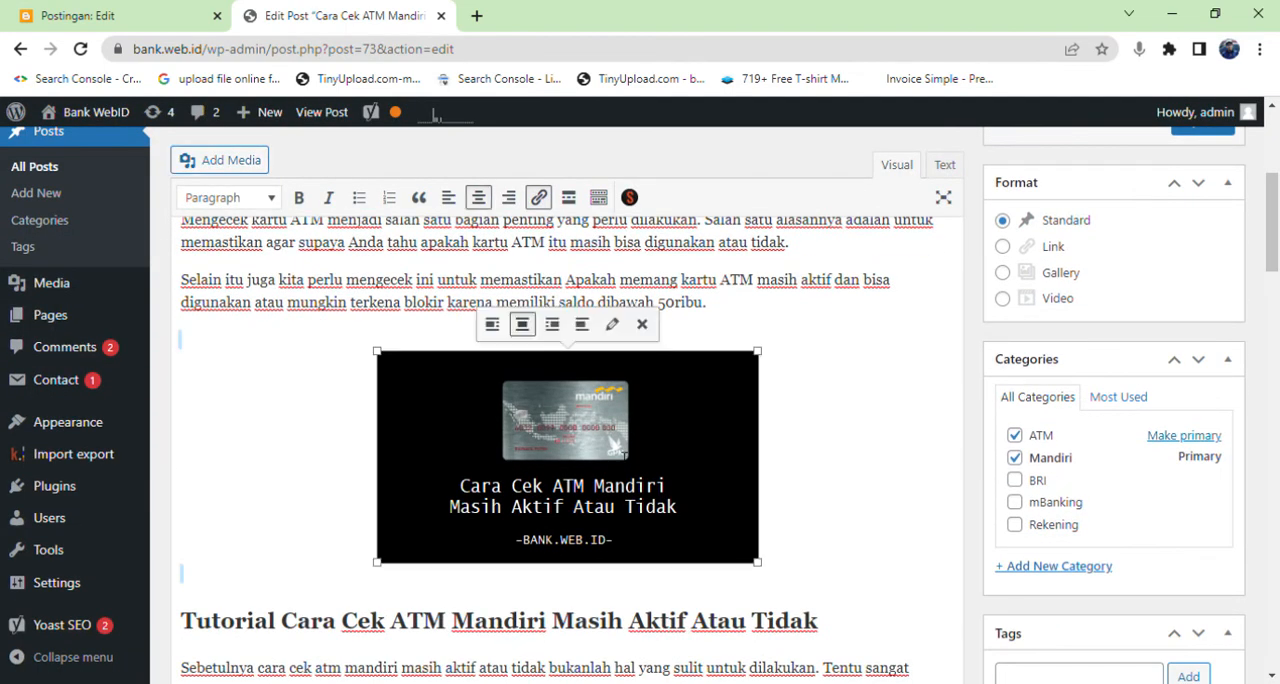
scroll(776, 468, "up", 2)
scroll(776, 468, "down", 2)
scroll(901, 503, "up", 3)
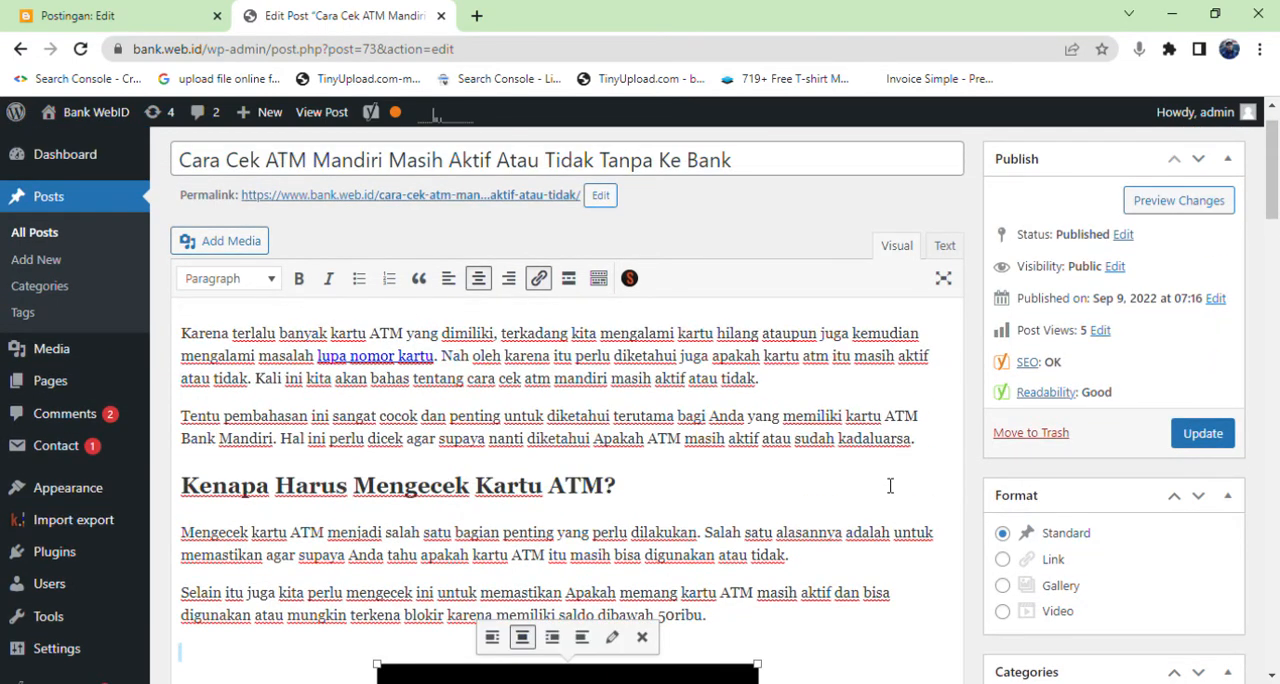
scroll(886, 482, "down", 3)
scroll(886, 482, "up", 3)
scroll(886, 482, "down", 2)
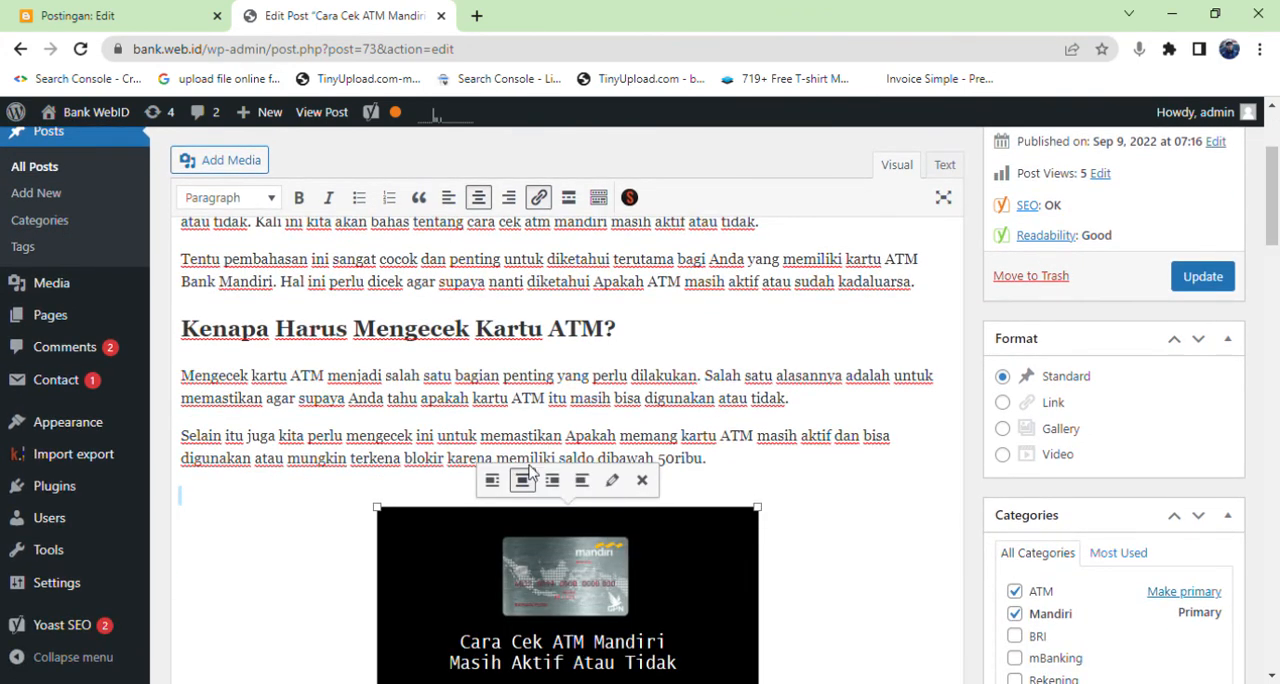
left_click(621, 485)
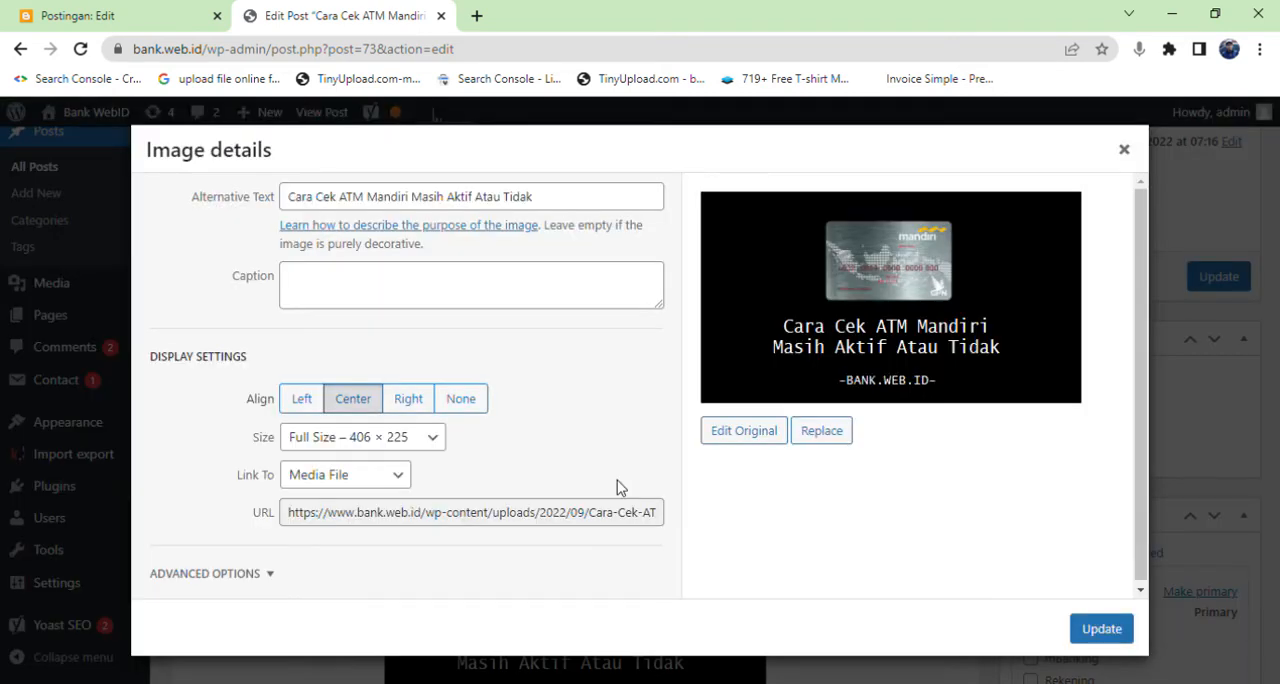
triple_click(316, 200)
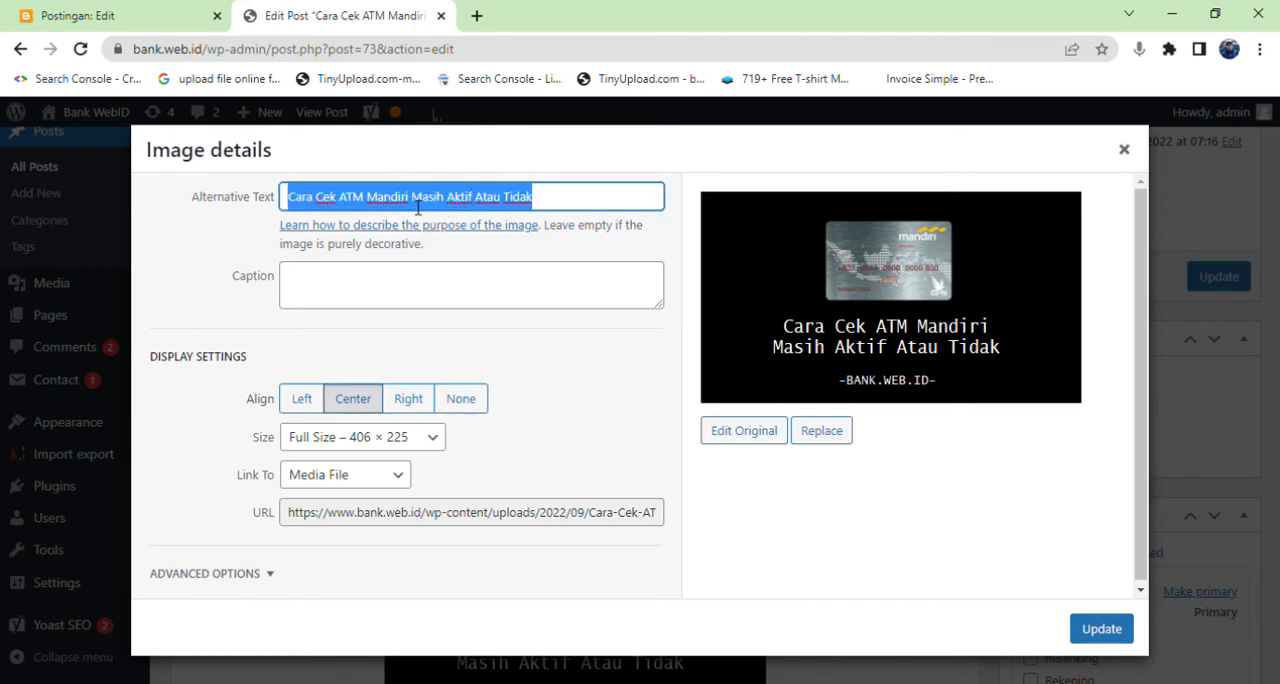
Close the ATM card image's details unchanged and select the "Cara Cek ATM Mandiri Masih Aktif Atau Tidak" image in the media library.
scroll(512, 509, "down", 1)
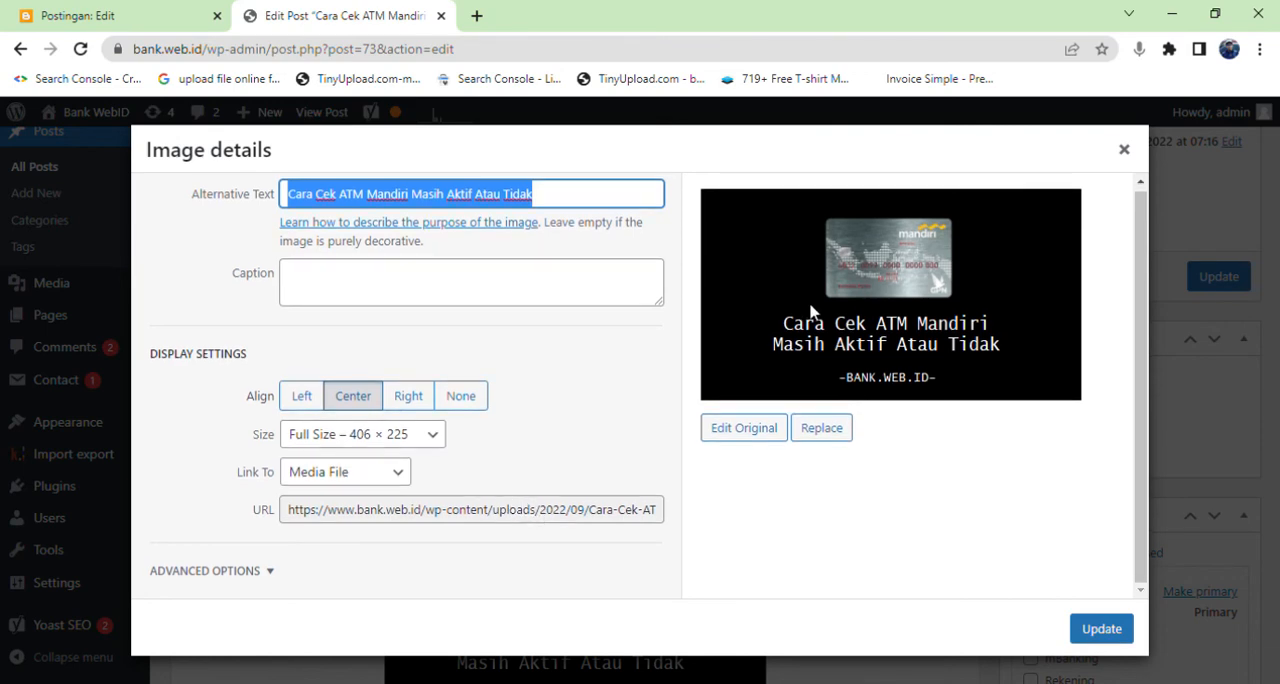
left_click(1124, 150)
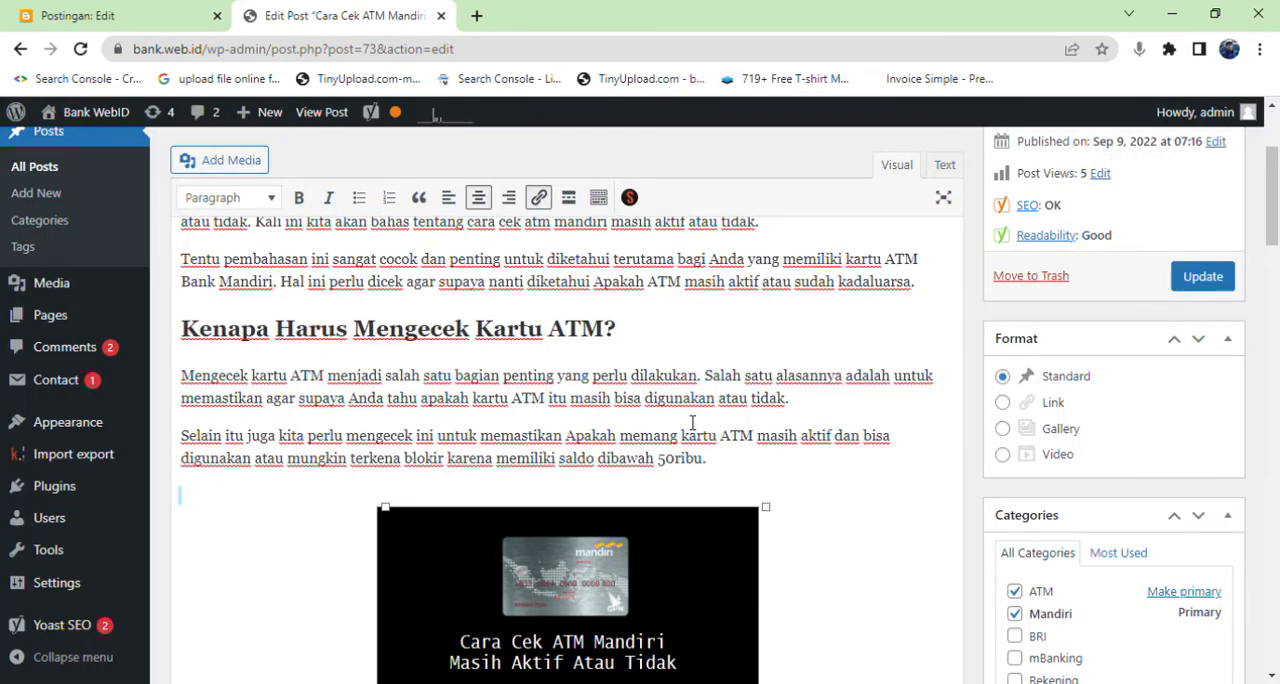
left_click(255, 161)
left_click(357, 190)
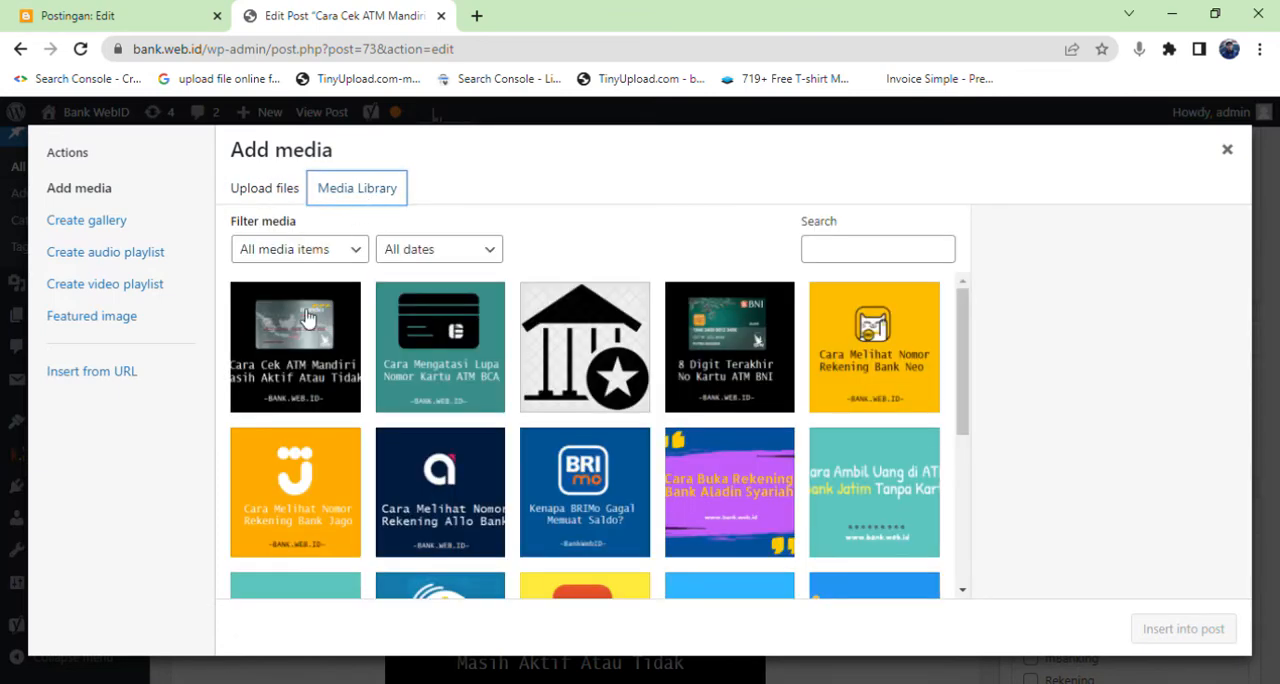
left_click(295, 322)
scroll(1045, 400, "down", 2)
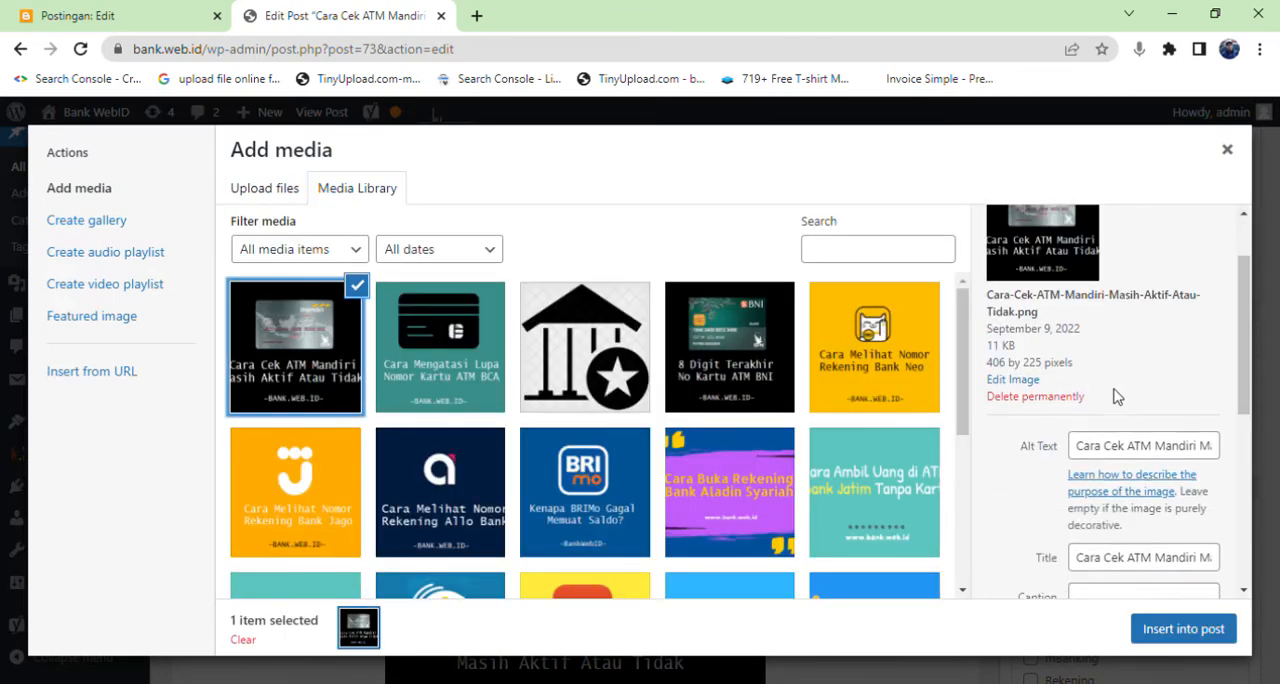
Examine the selected library image's alt text, title, caption and description fields without editing them.
triple_click(1152, 384)
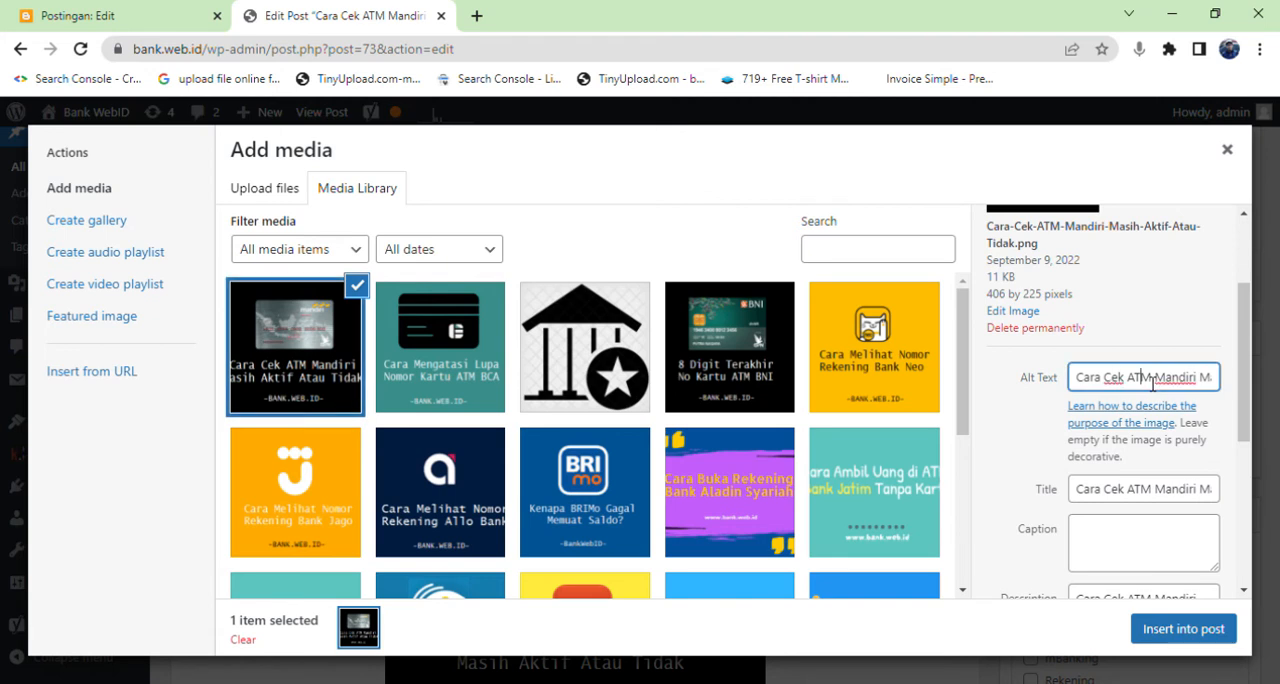
left_click(1150, 383)
triple_click(1116, 495)
scroll(1058, 488, "down", 2)
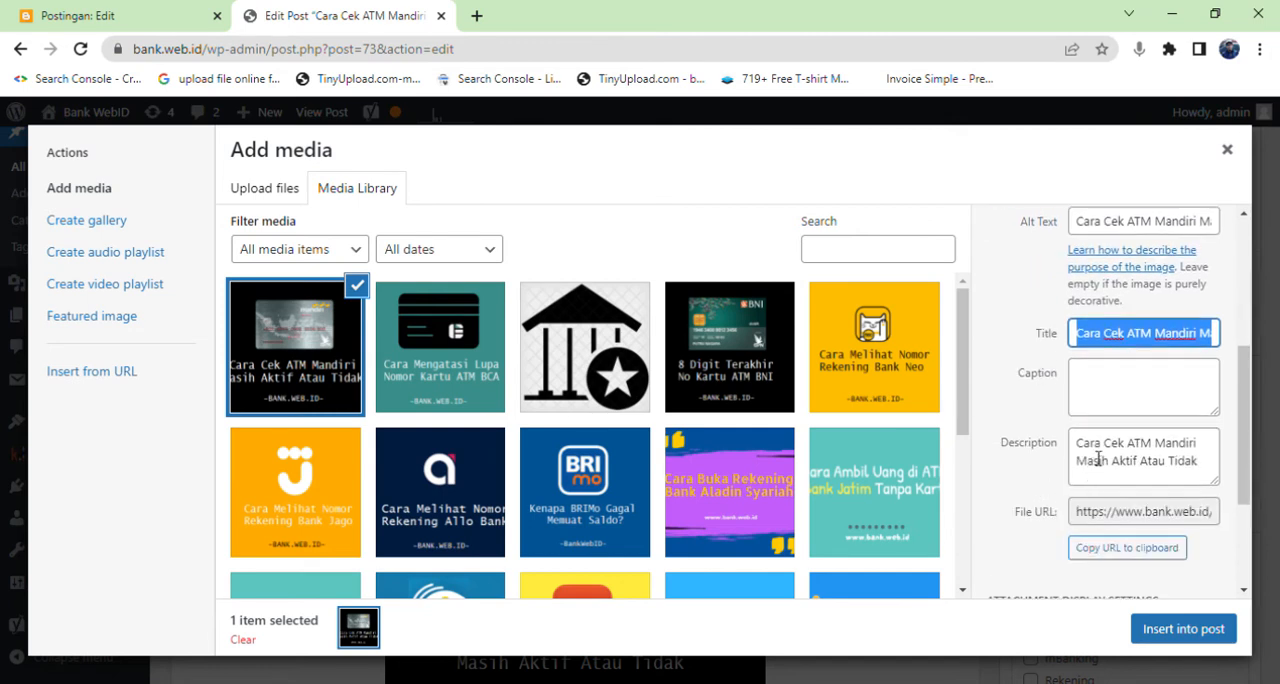
left_click(1098, 458)
left_click(1103, 383)
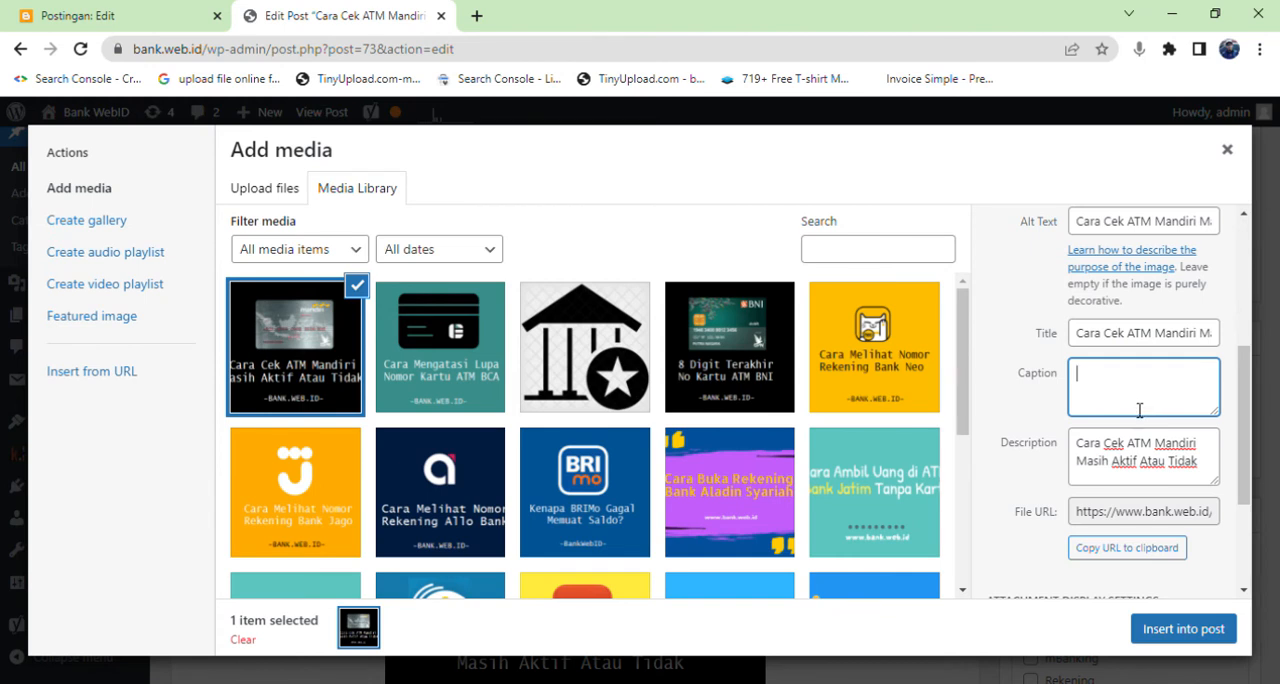
scroll(1139, 410, "up", 2)
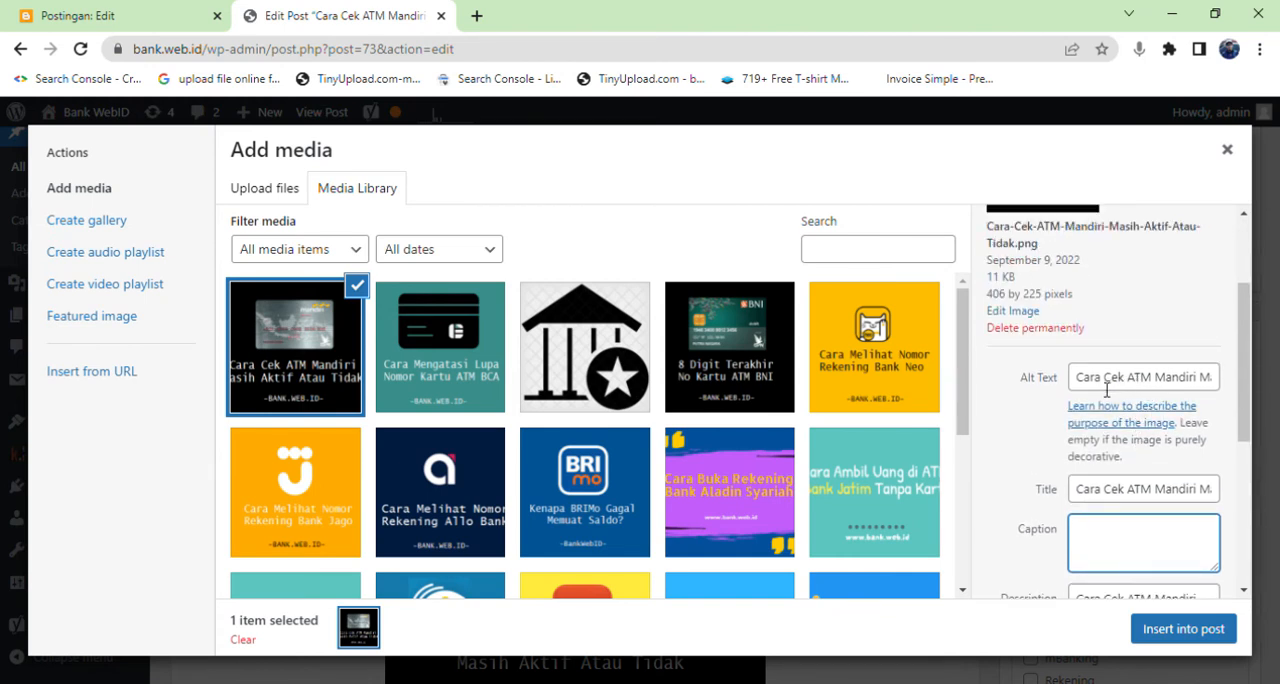
left_click(1101, 386)
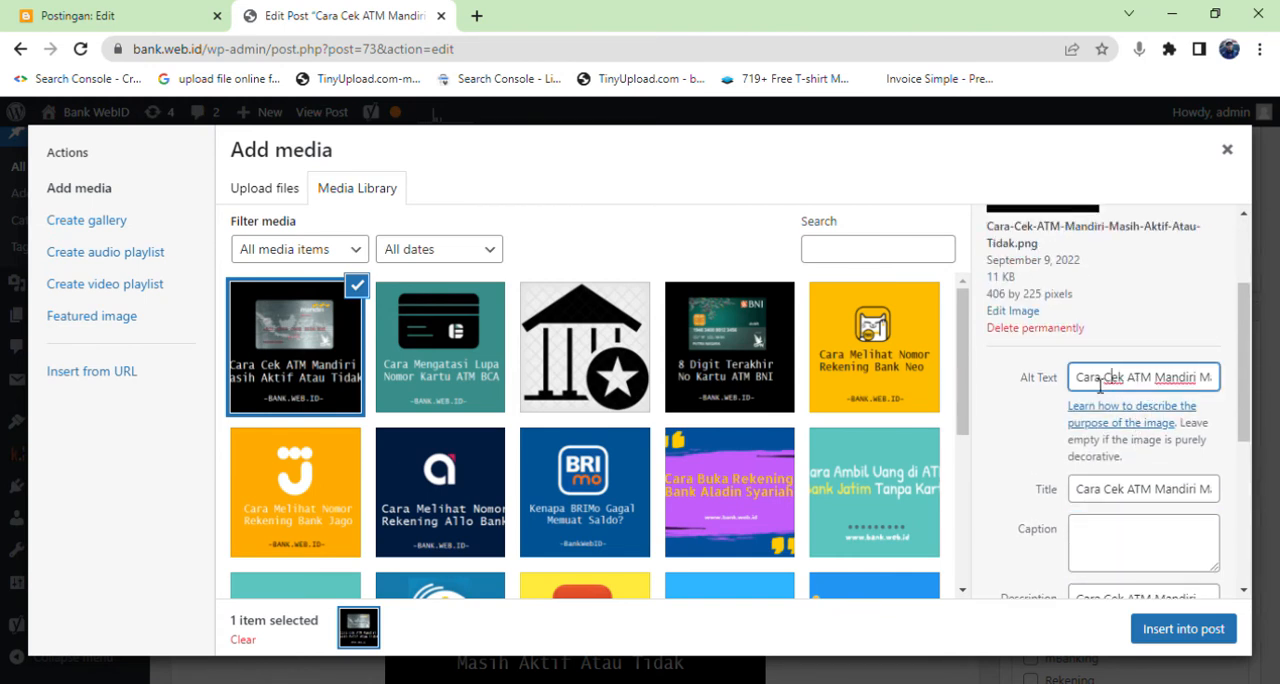
scroll(1100, 400, "down", 2)
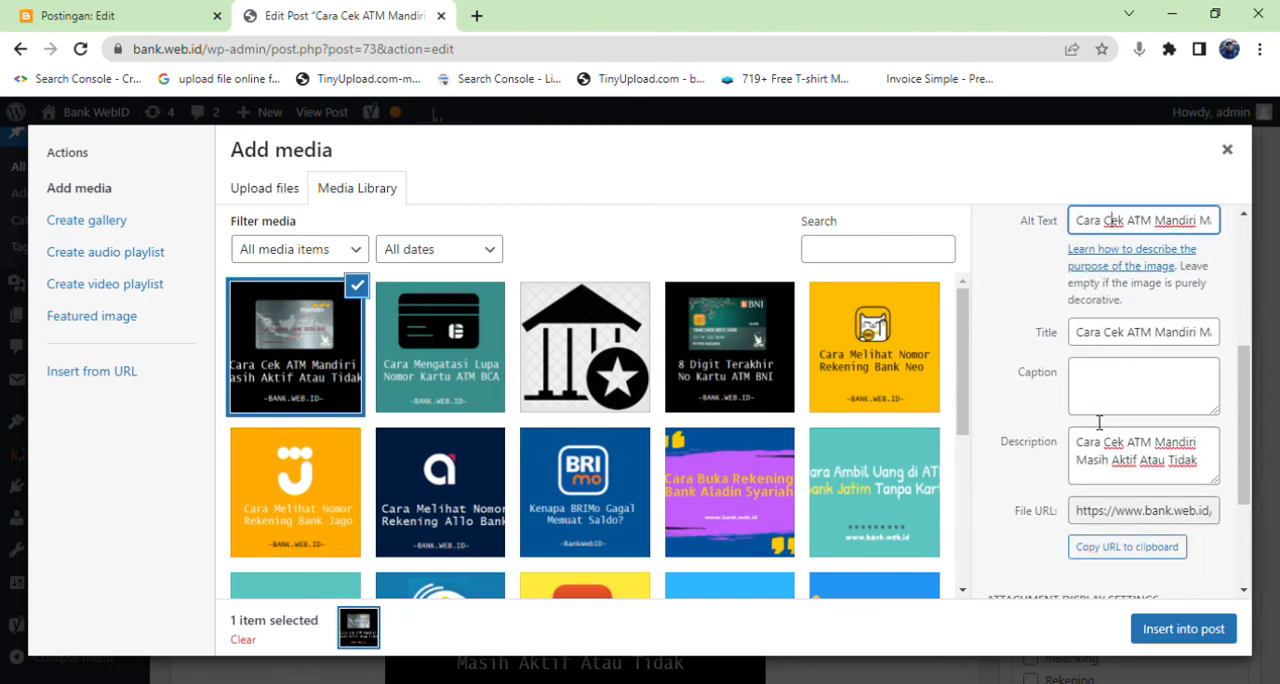
left_click(1118, 338)
scroll(1112, 398, "down", 2)
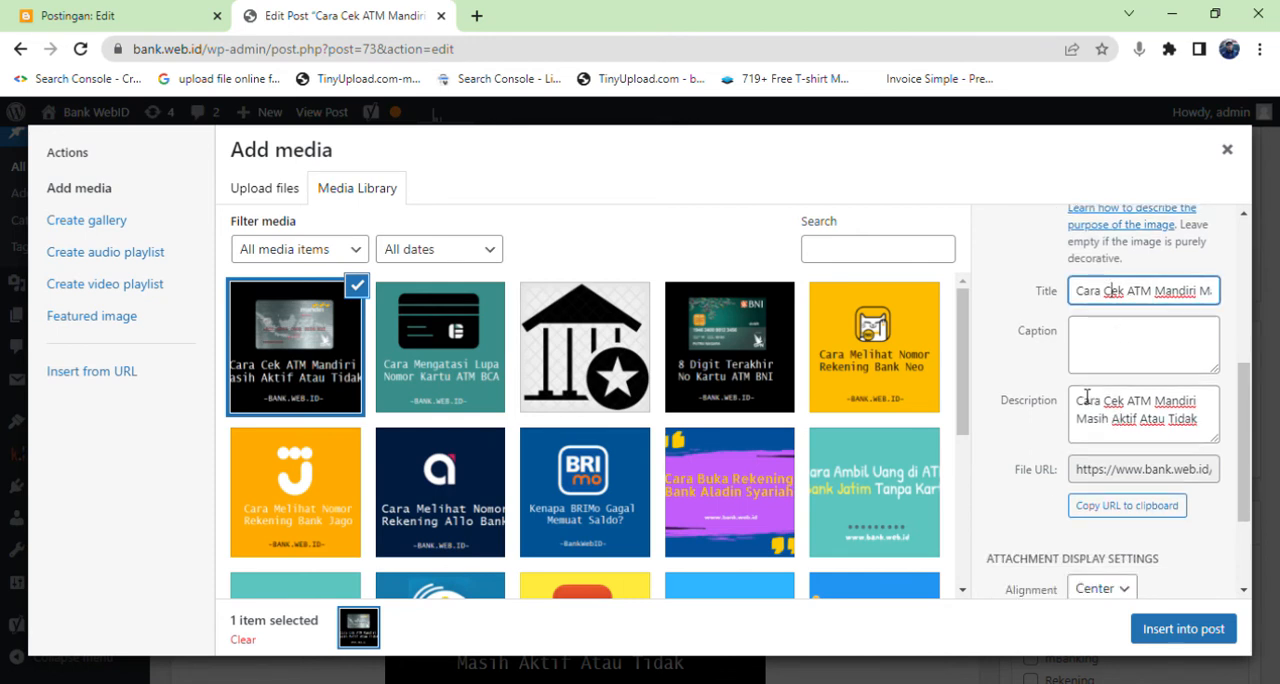
Review the image's alignment, link and size display settings, and close the media library without inserting the image.
left_click(1120, 439)
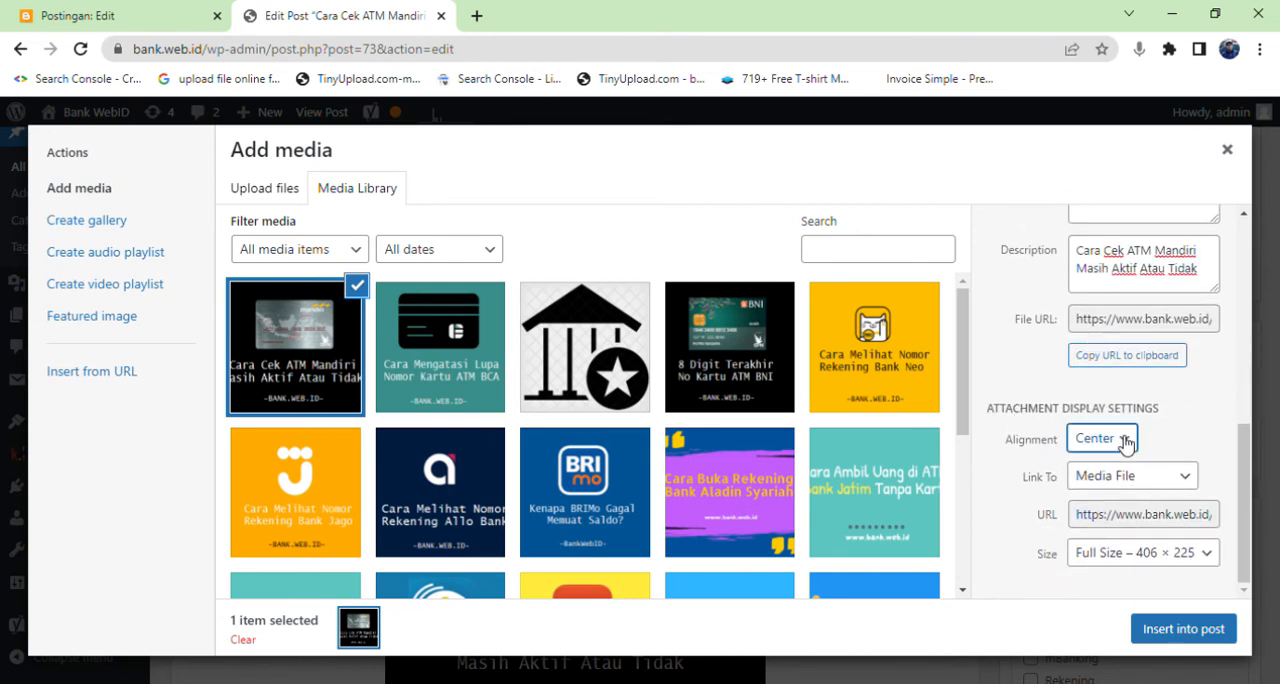
left_click(1165, 479)
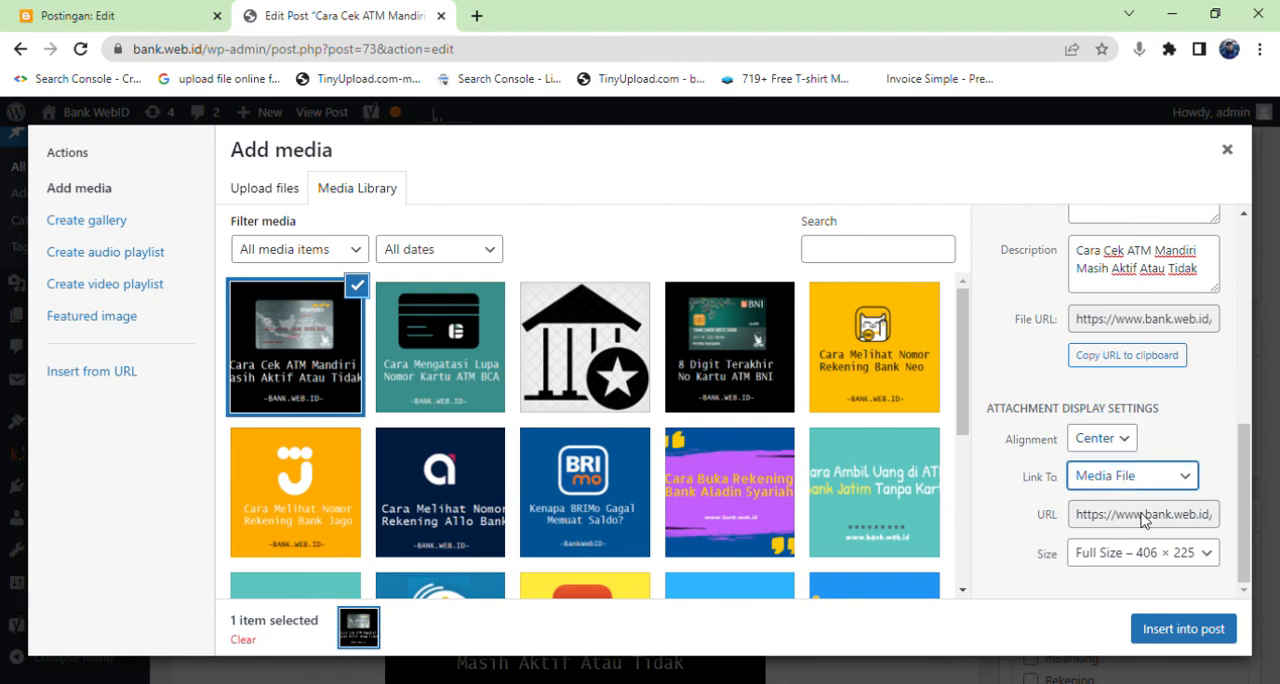
left_click(1092, 556)
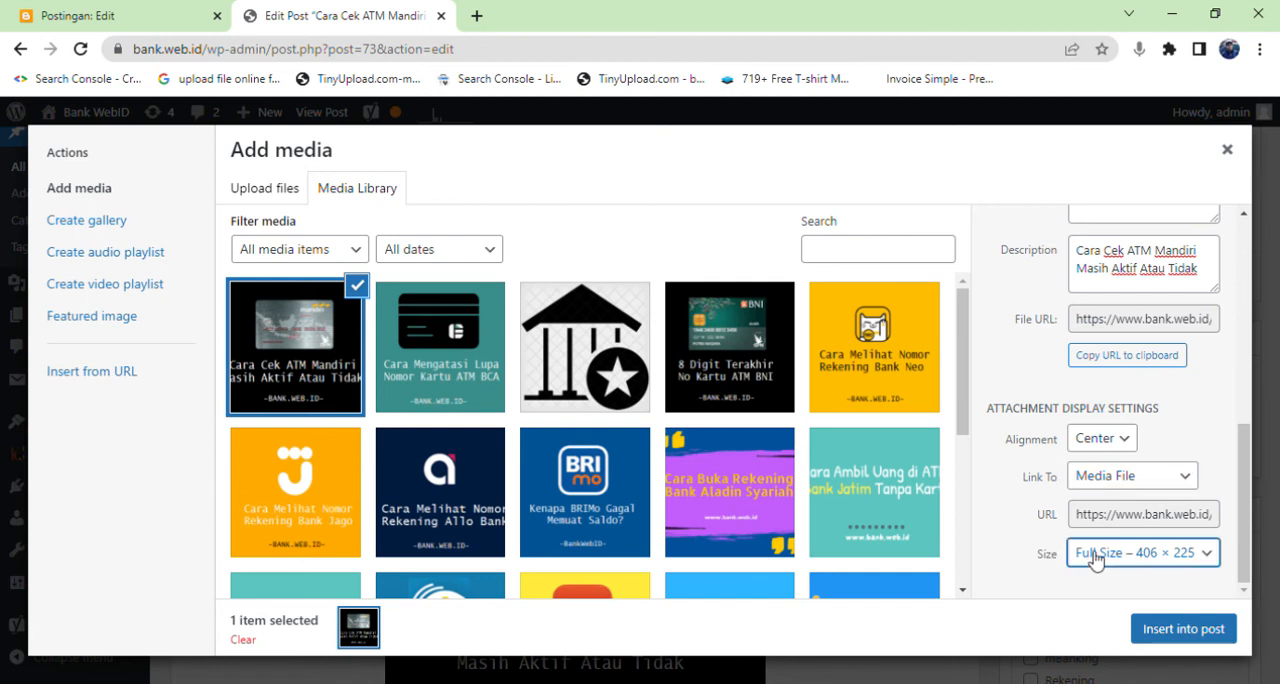
left_click(1070, 634)
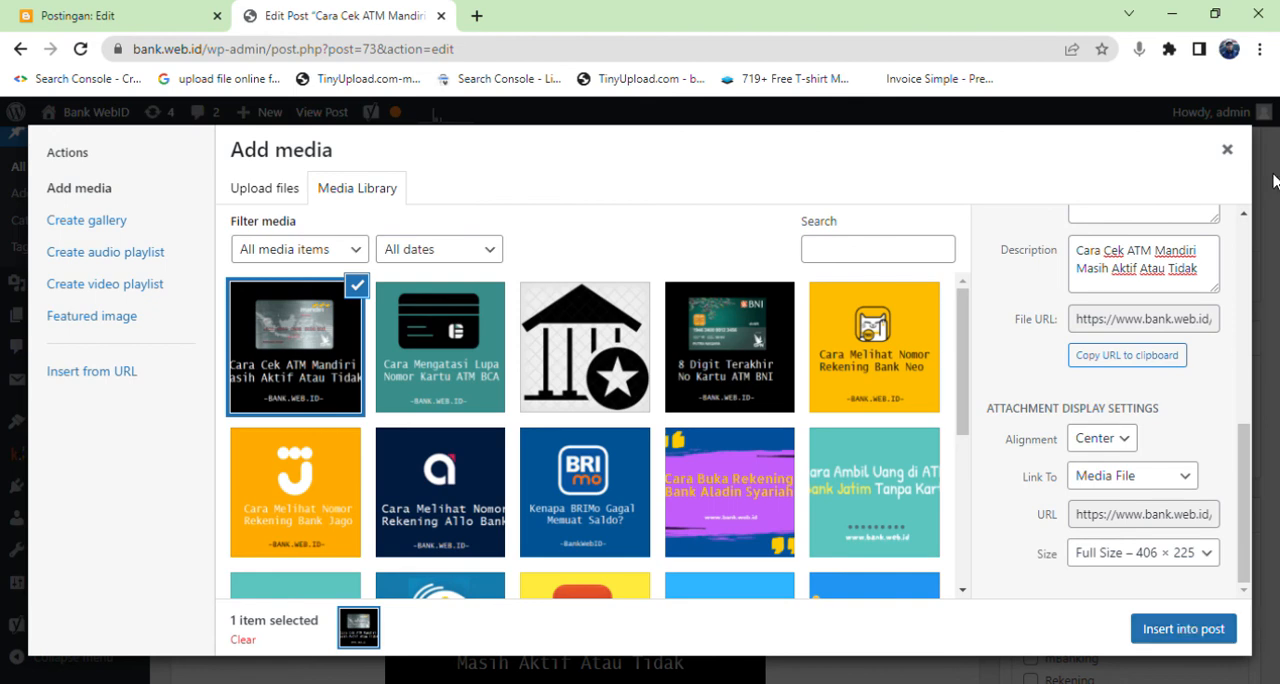
left_click(1237, 158)
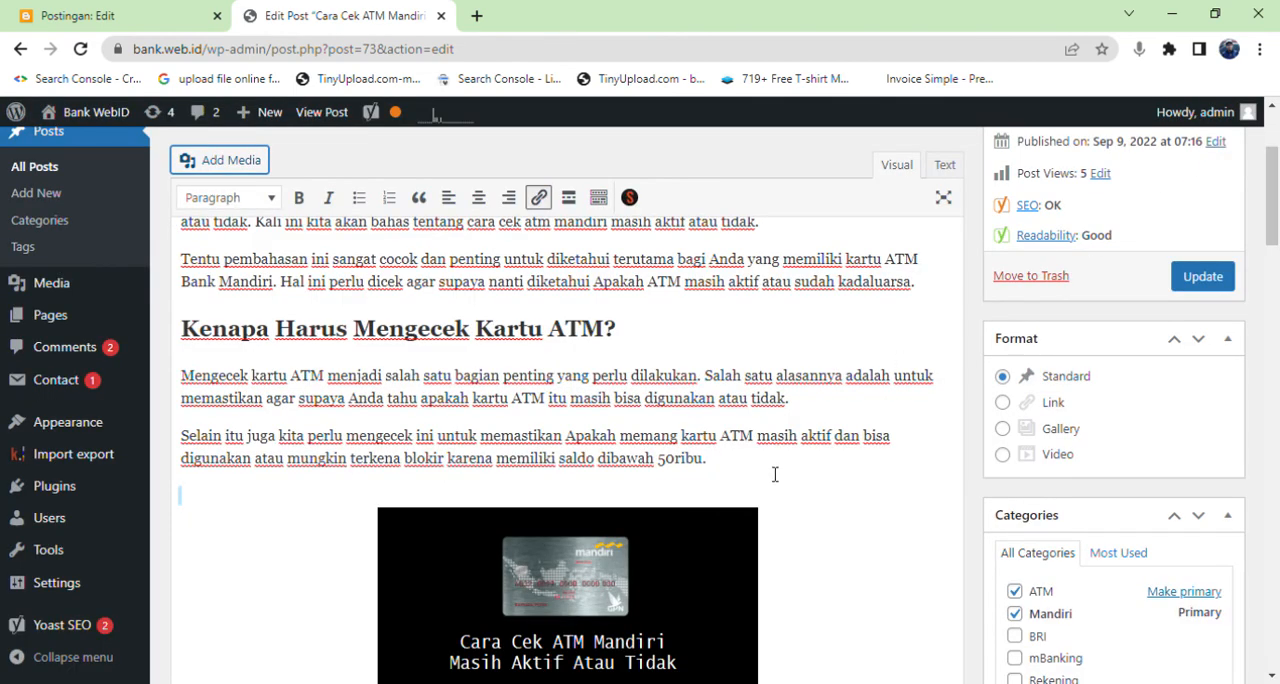
Return to the beginning of the WordPress post and switch back to the Blogger post "Teknik Penggunaan Kata 'Exclusivity' dalam Copywriting".
scroll(774, 474, "up", 3)
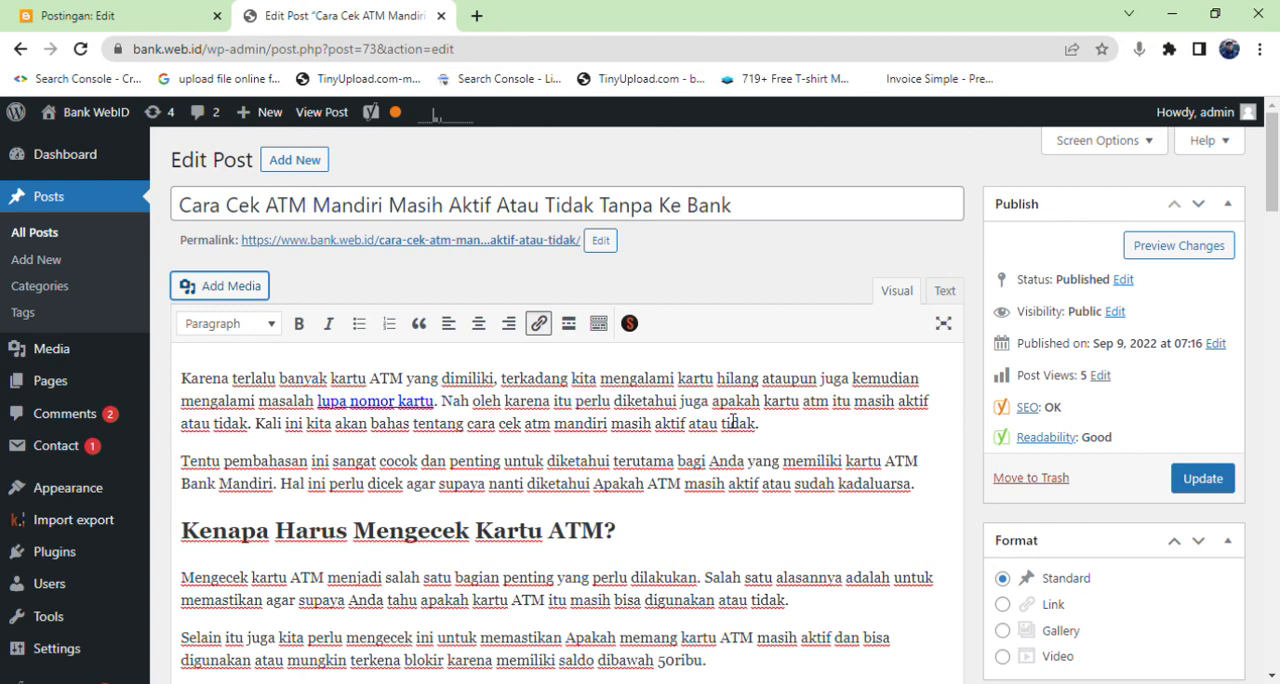
left_click(147, 8)
left_click(380, 12)
left_click(183, 9)
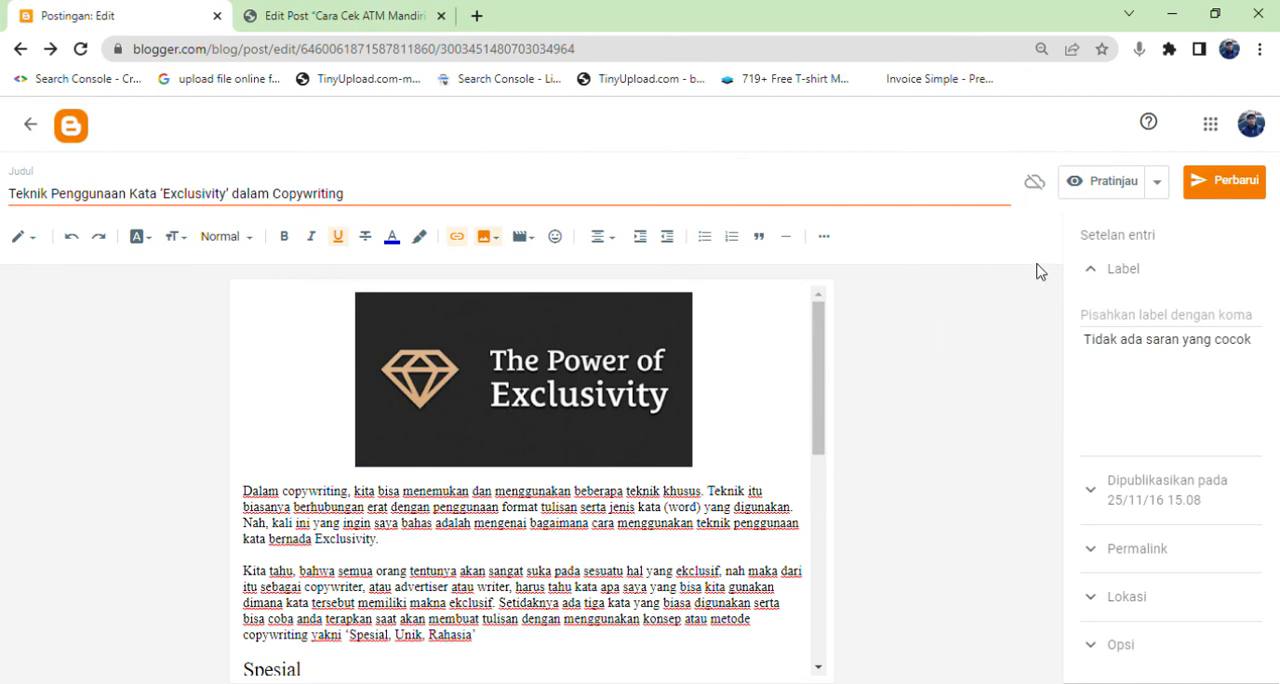